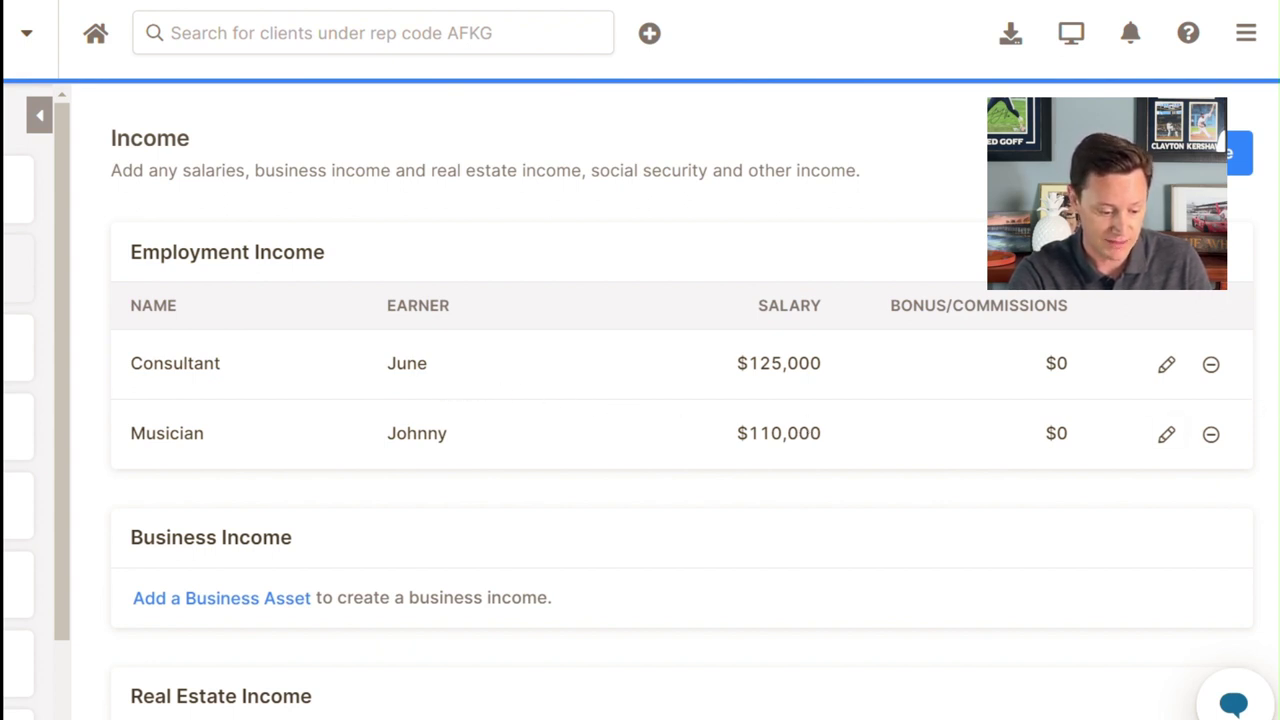
Review the clients' employment, business, real estate, Social Security and other income entries.
scroll(680, 400, "down", 3)
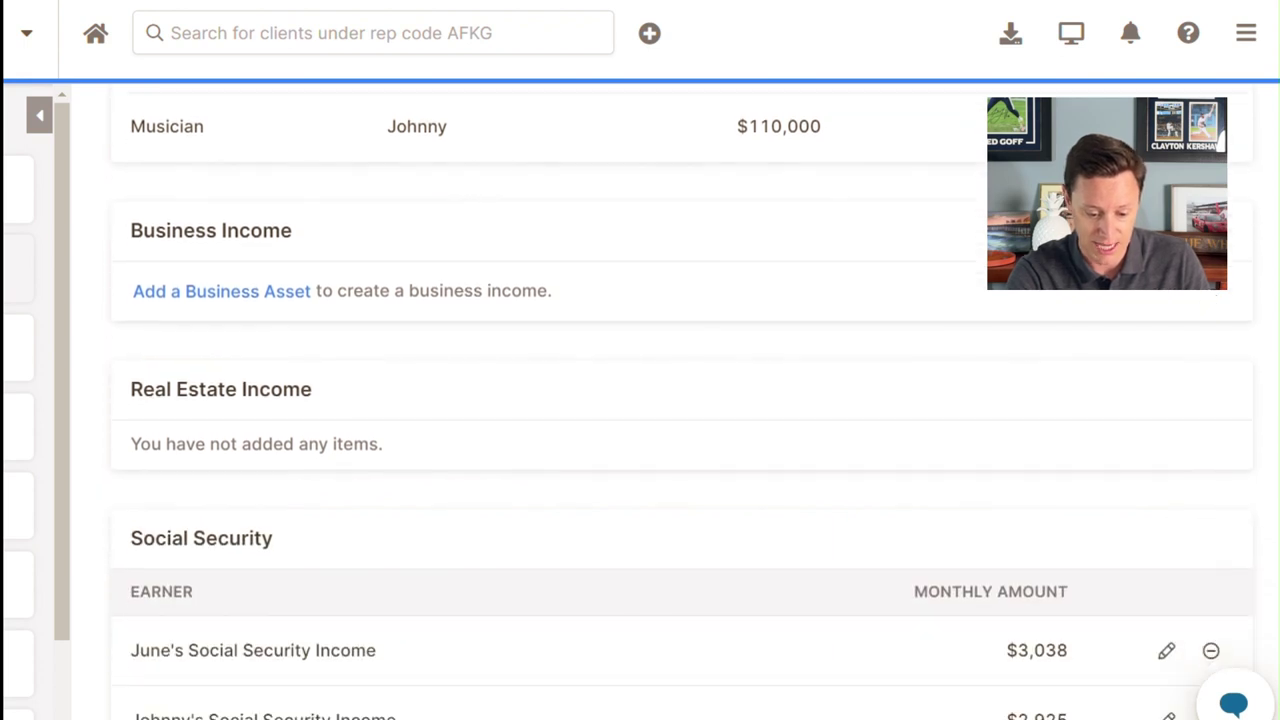
scroll(680, 400, "down", 4)
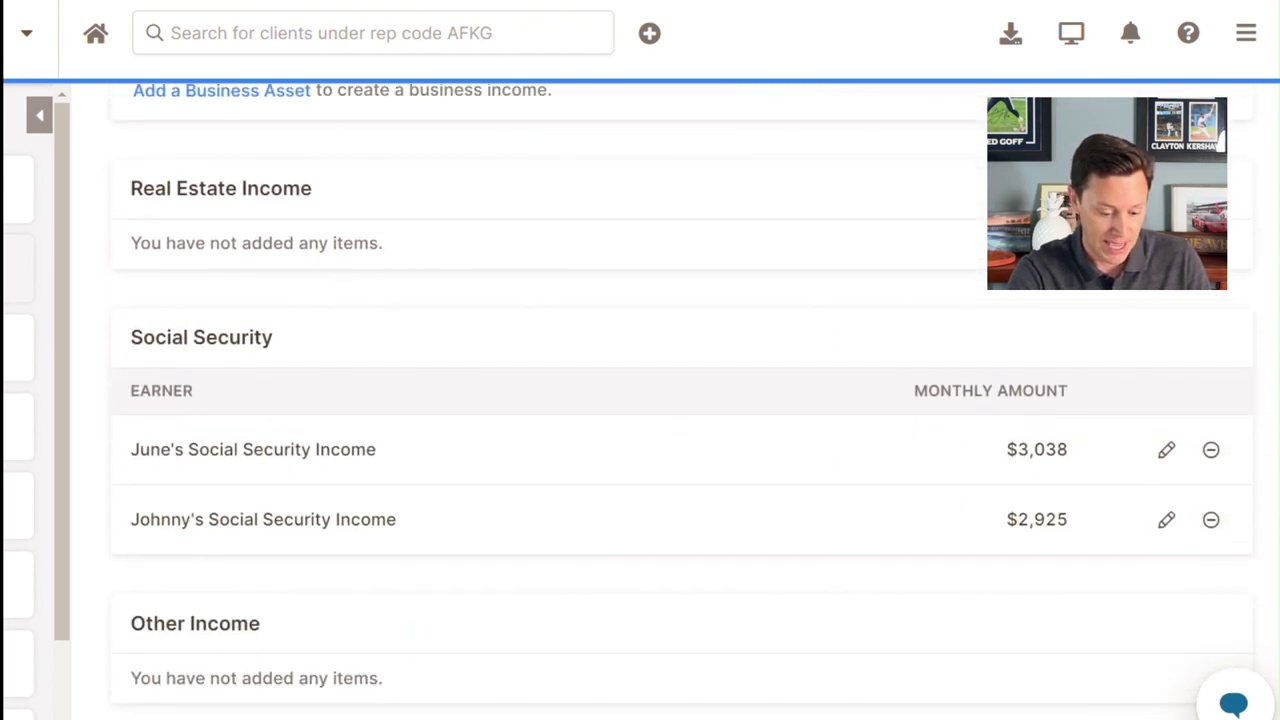
scroll(660, 400, "down", 1)
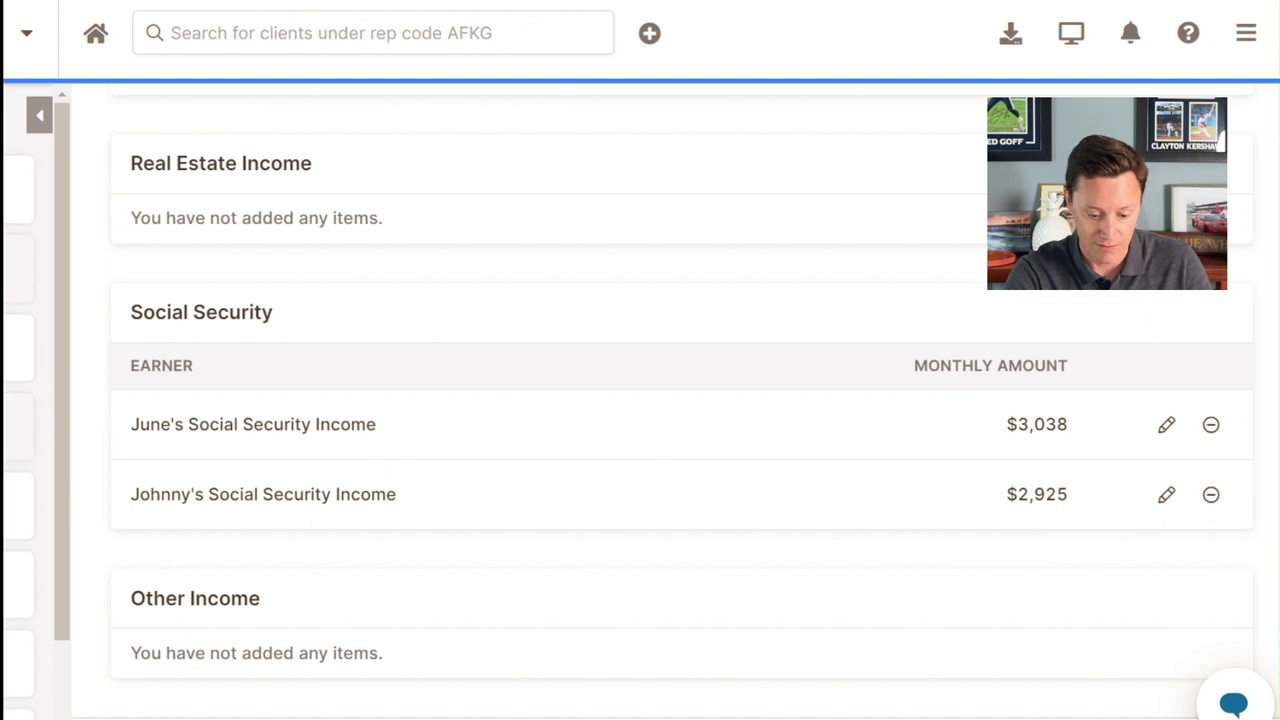
Set the living expenses in the client profile to $6,000 per month and save them.
left_click(18, 350)
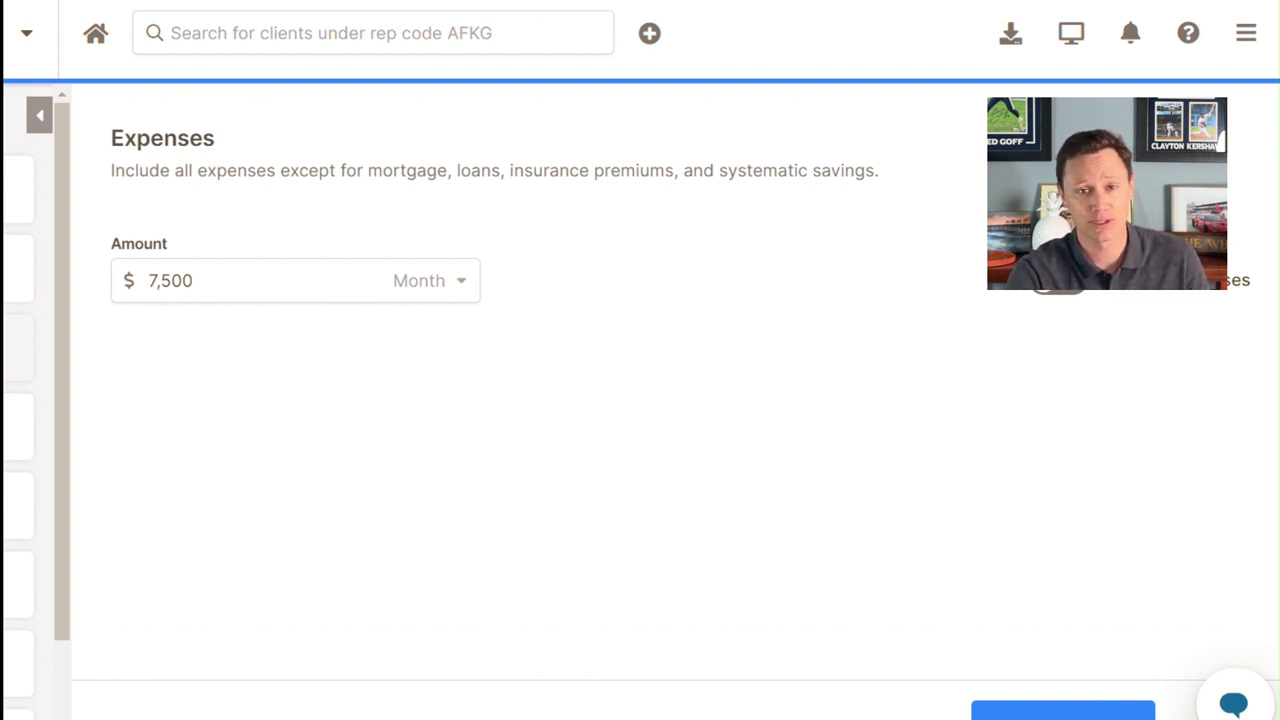
left_click(223, 280)
type("6000")
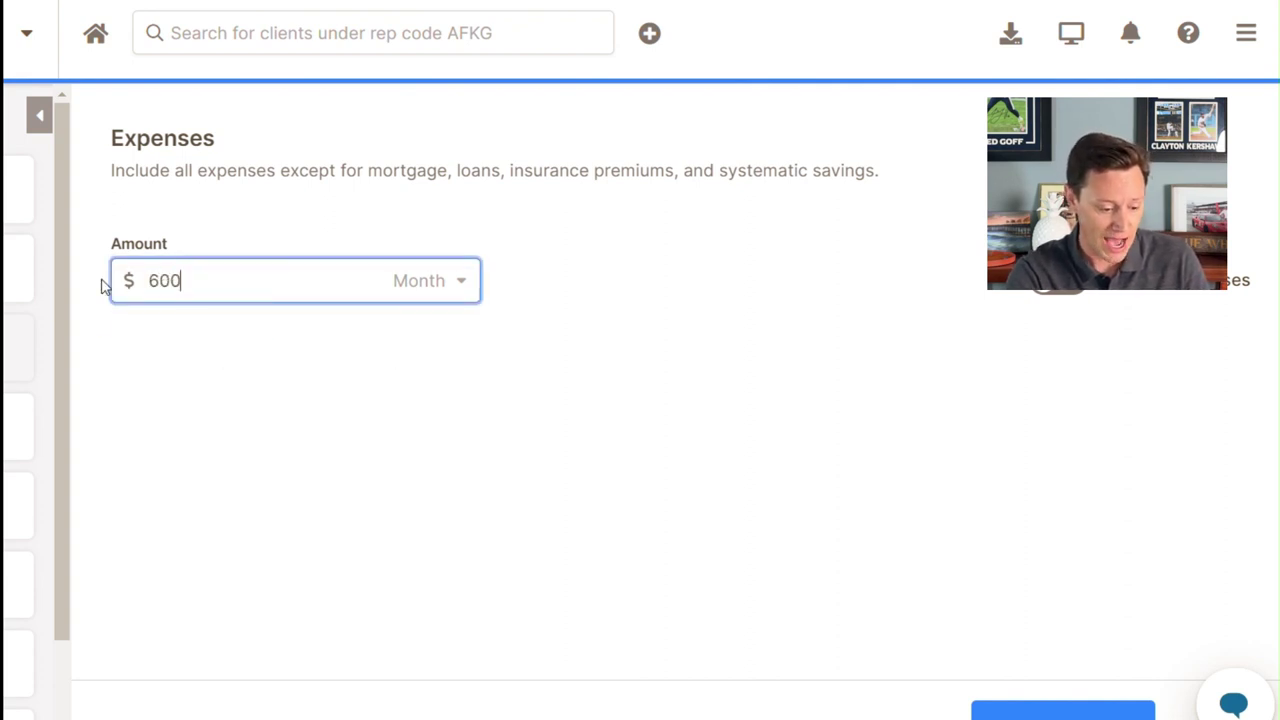
left_click(337, 392)
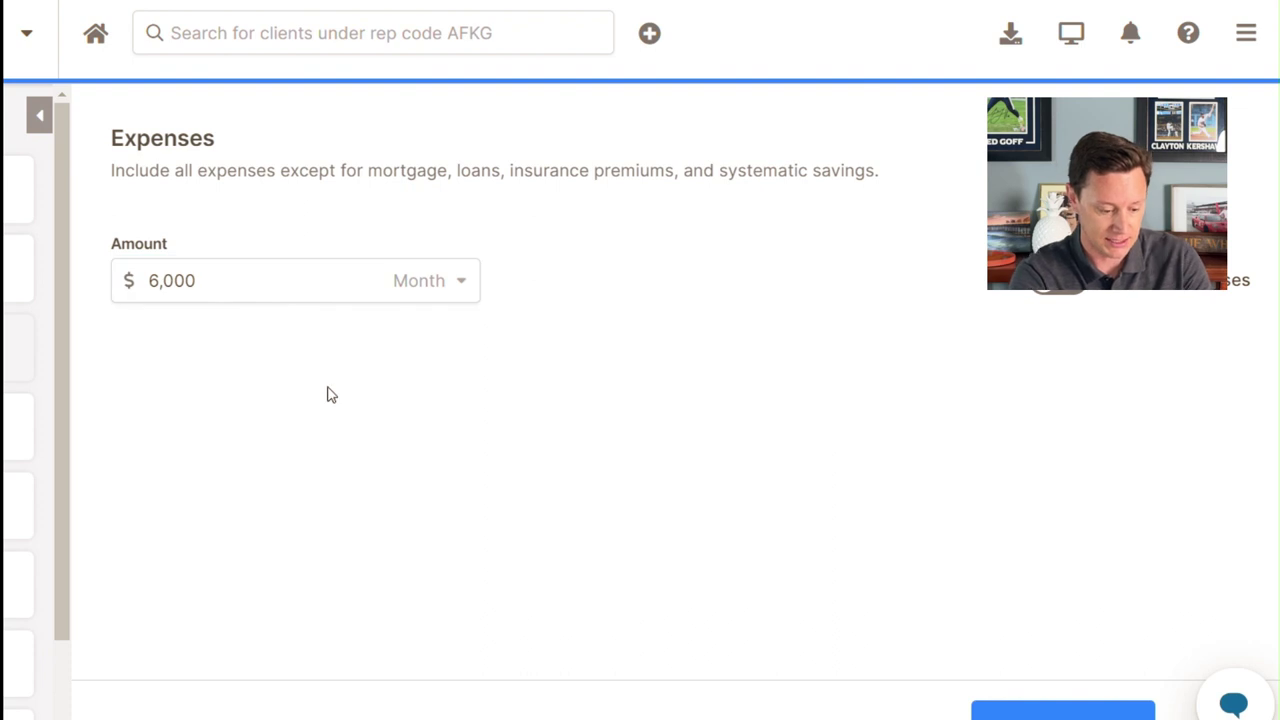
left_click(1063, 710)
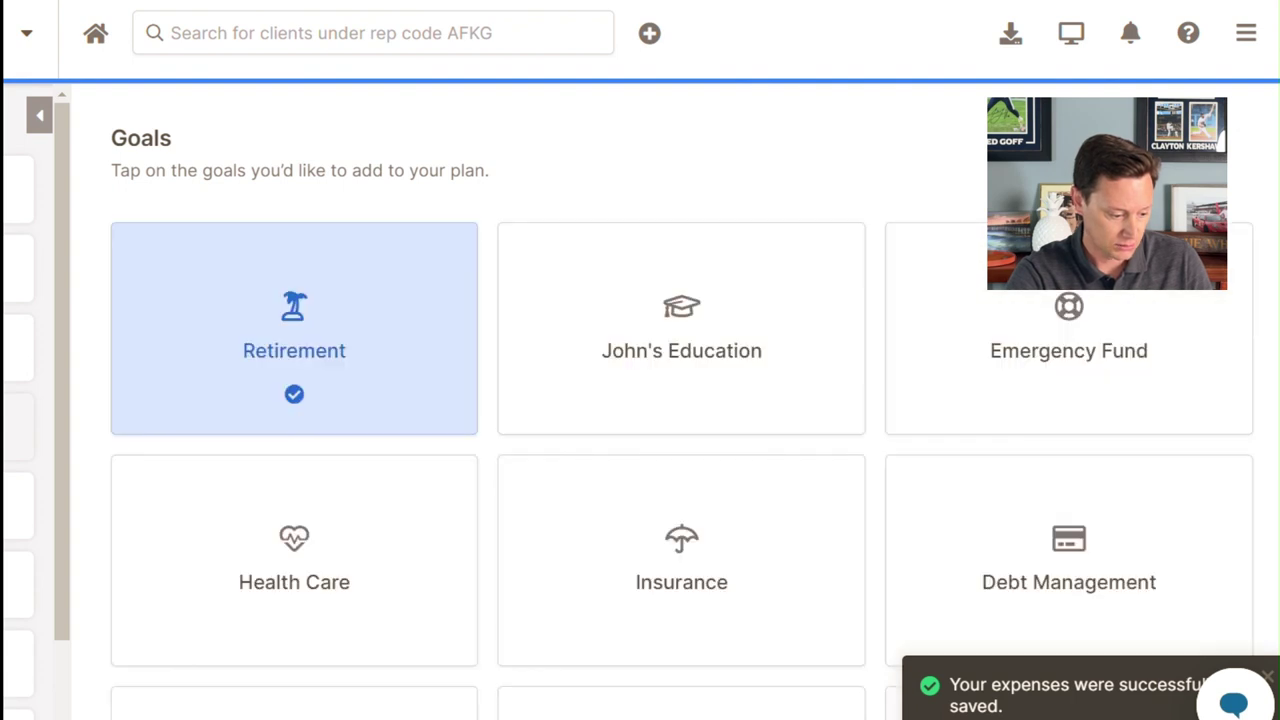
Check the retirement ages and retirement expenses in the Retirement goal, leaving the goal as it is.
left_click(263, 366)
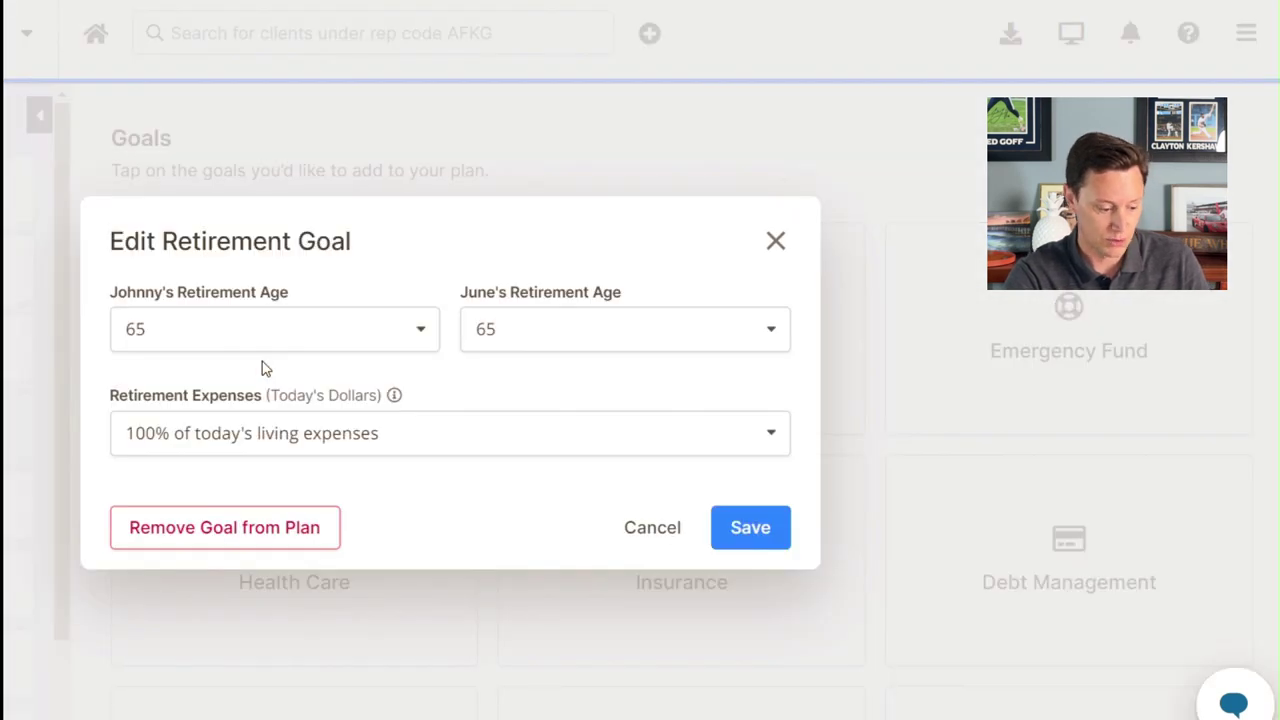
left_click(778, 244)
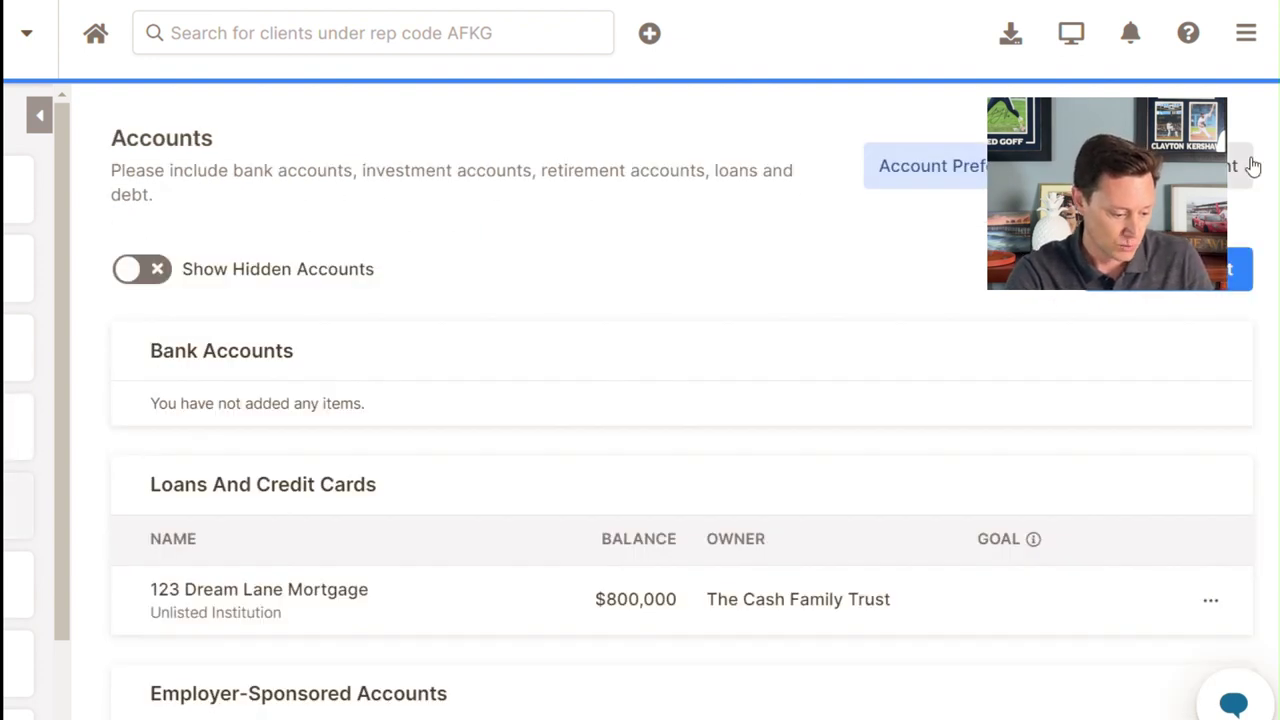
Review the loan, employer-sponsored and investment accounts, and check the home mortgage's balance, interest rate, payment and origination date.
scroll(682, 417, "down", 4)
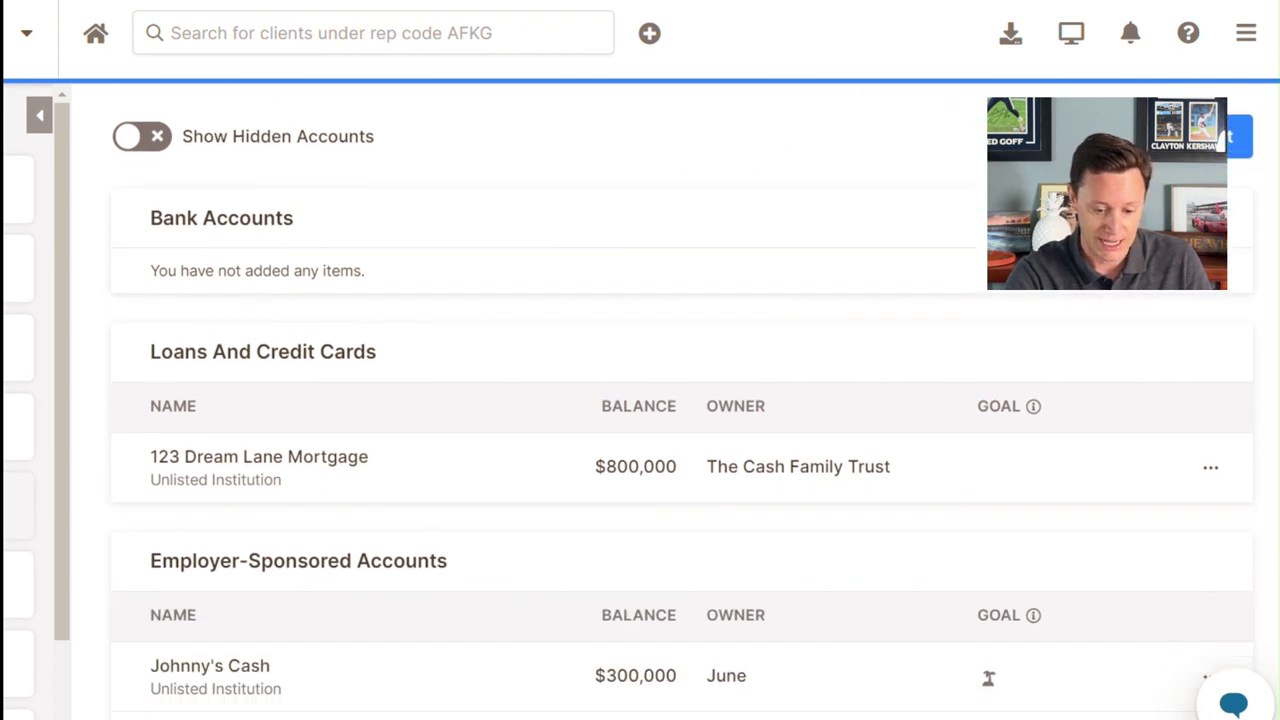
scroll(907, 278, "down", 1)
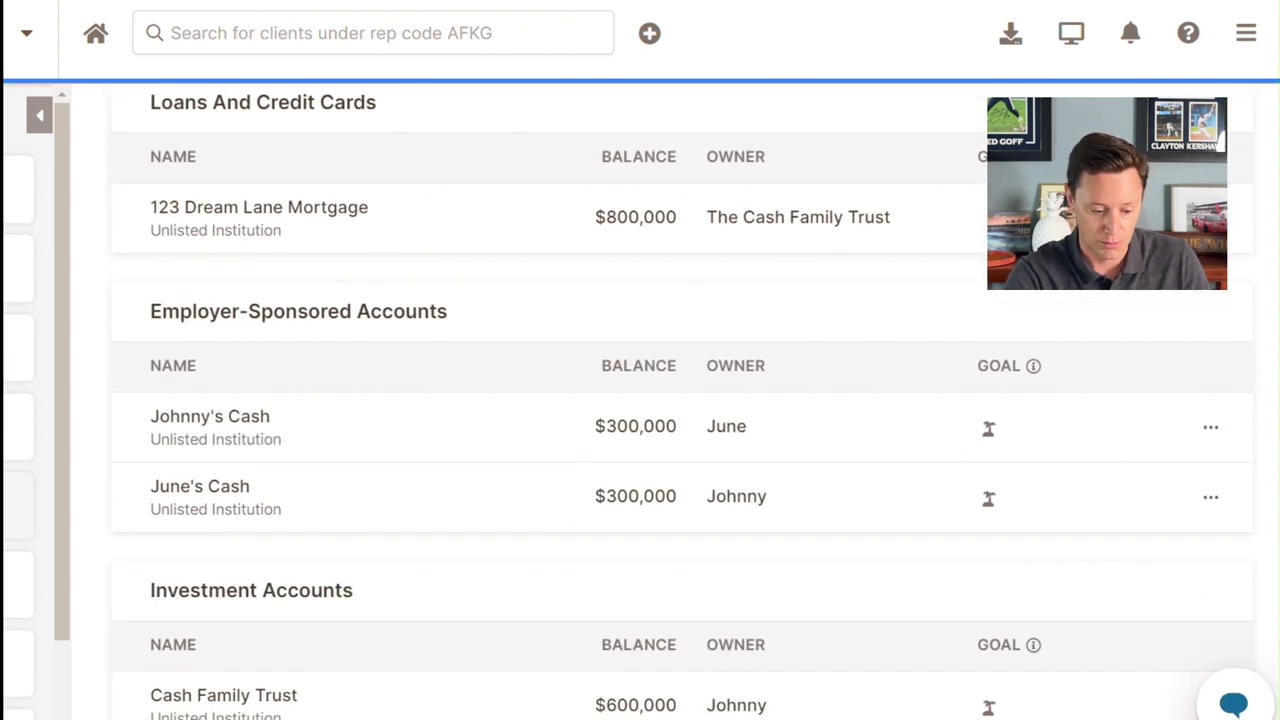
left_click(746, 226)
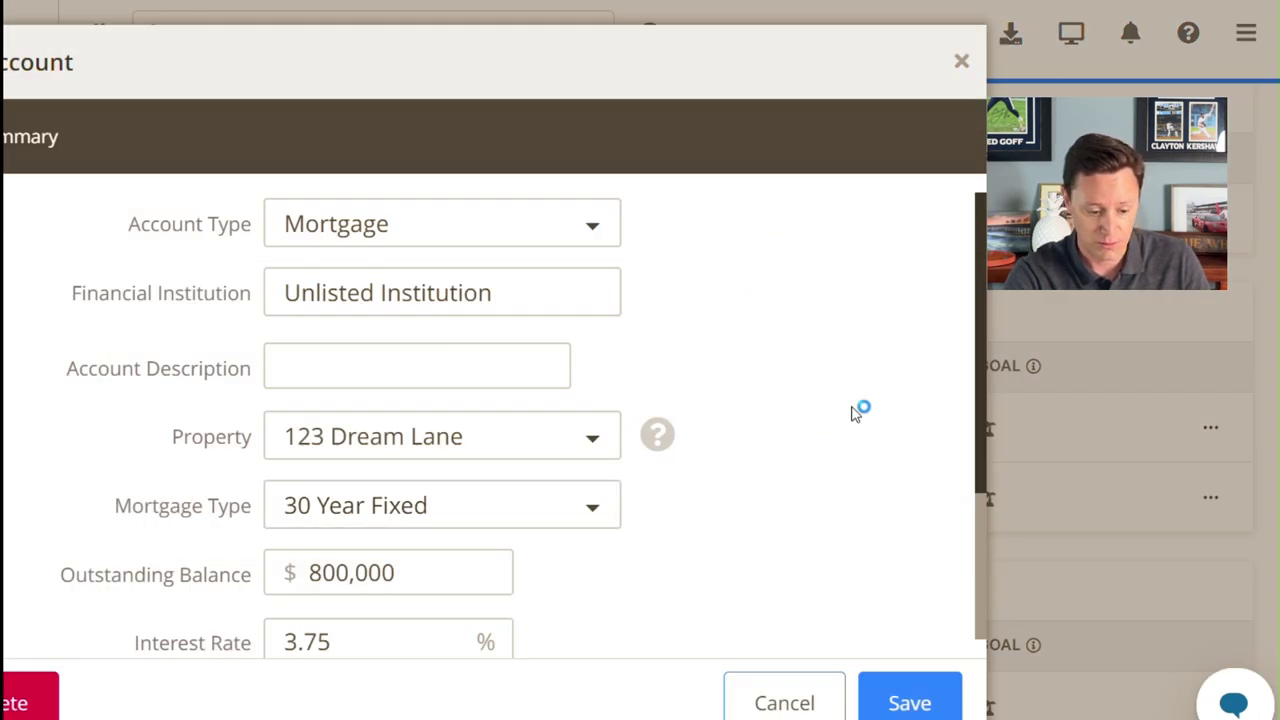
left_click_drag(984, 370, 976, 477)
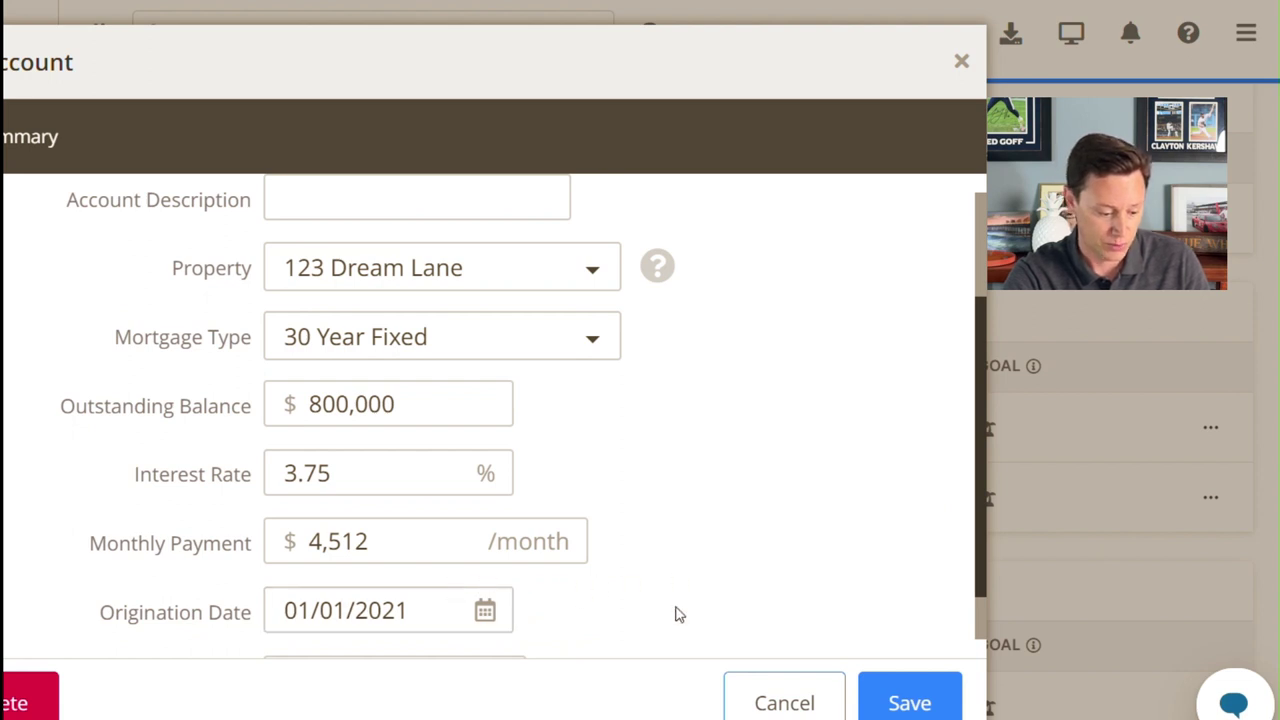
left_click(903, 705)
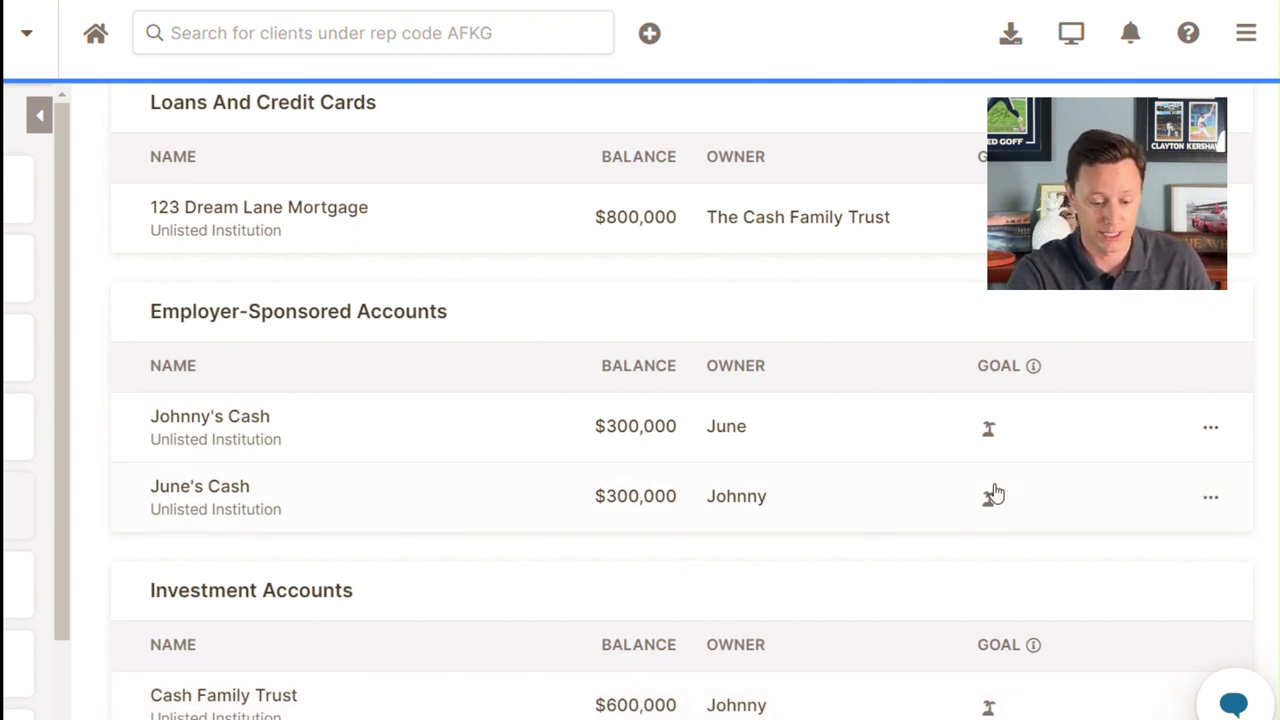
Check the profile's other assets, including real estate, and its insurance policy sections.
left_click(20, 585)
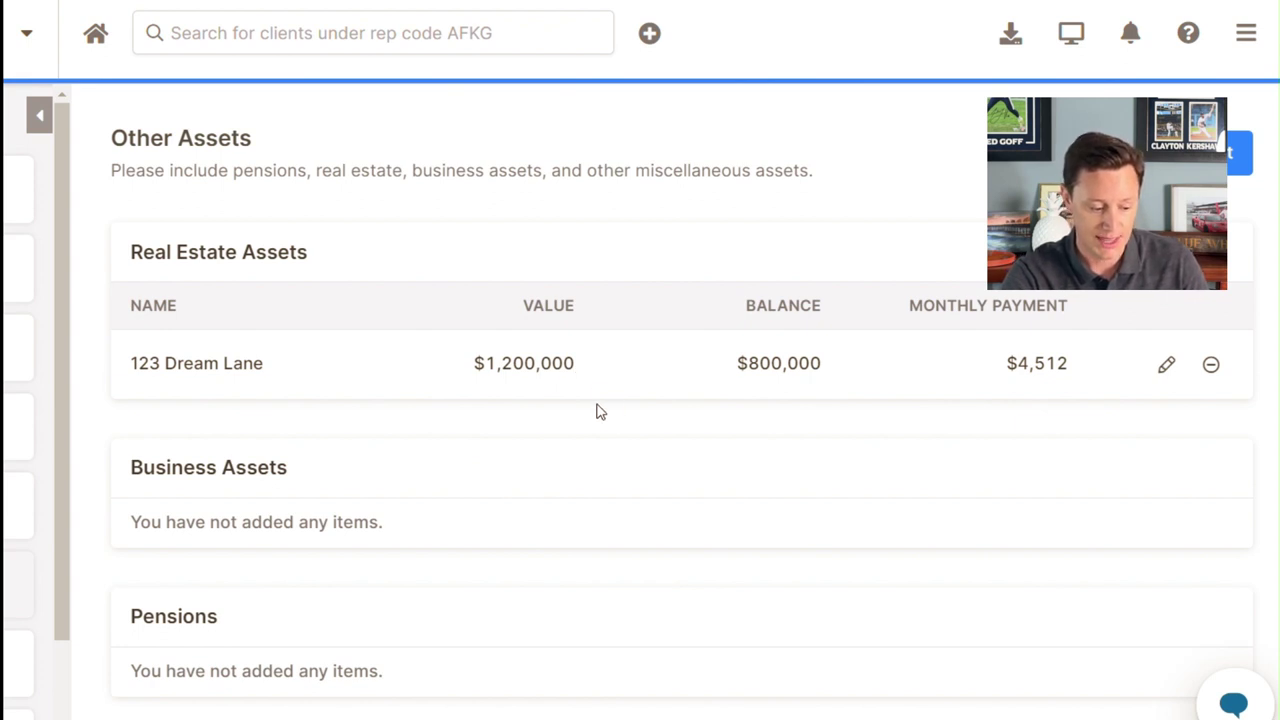
left_click(8, 565)
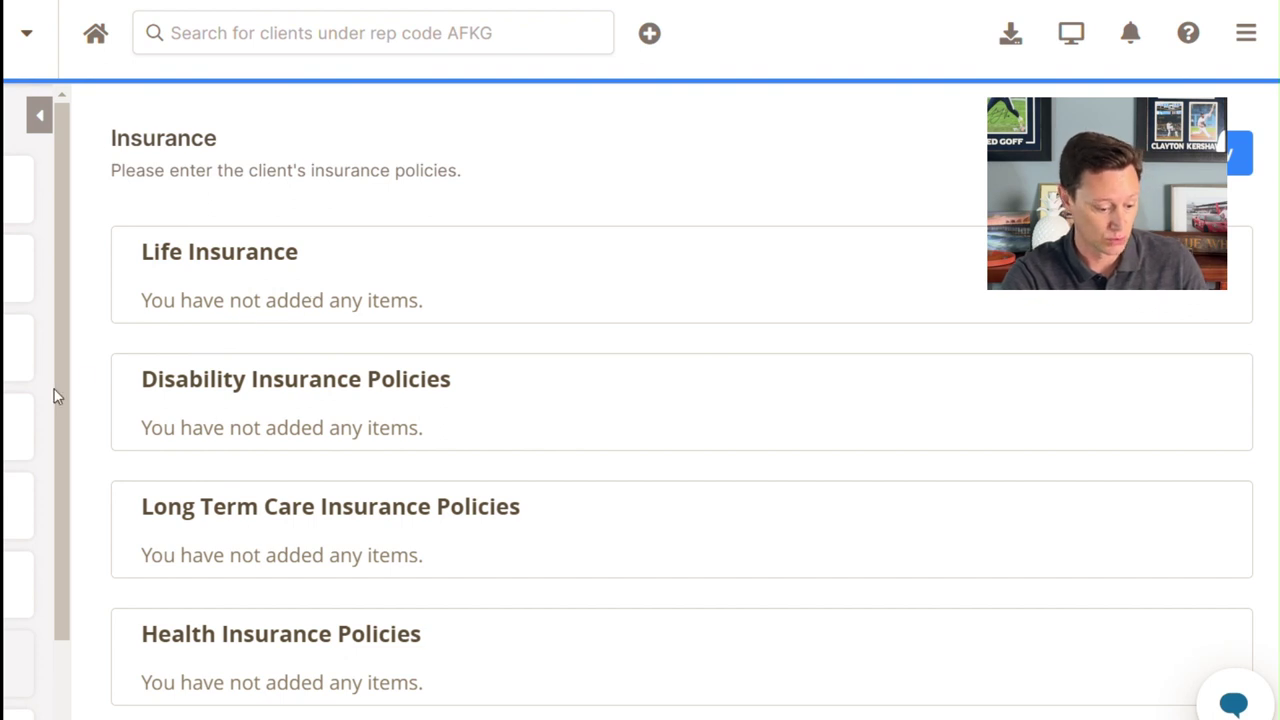
scroll(63, 420, "down", 2)
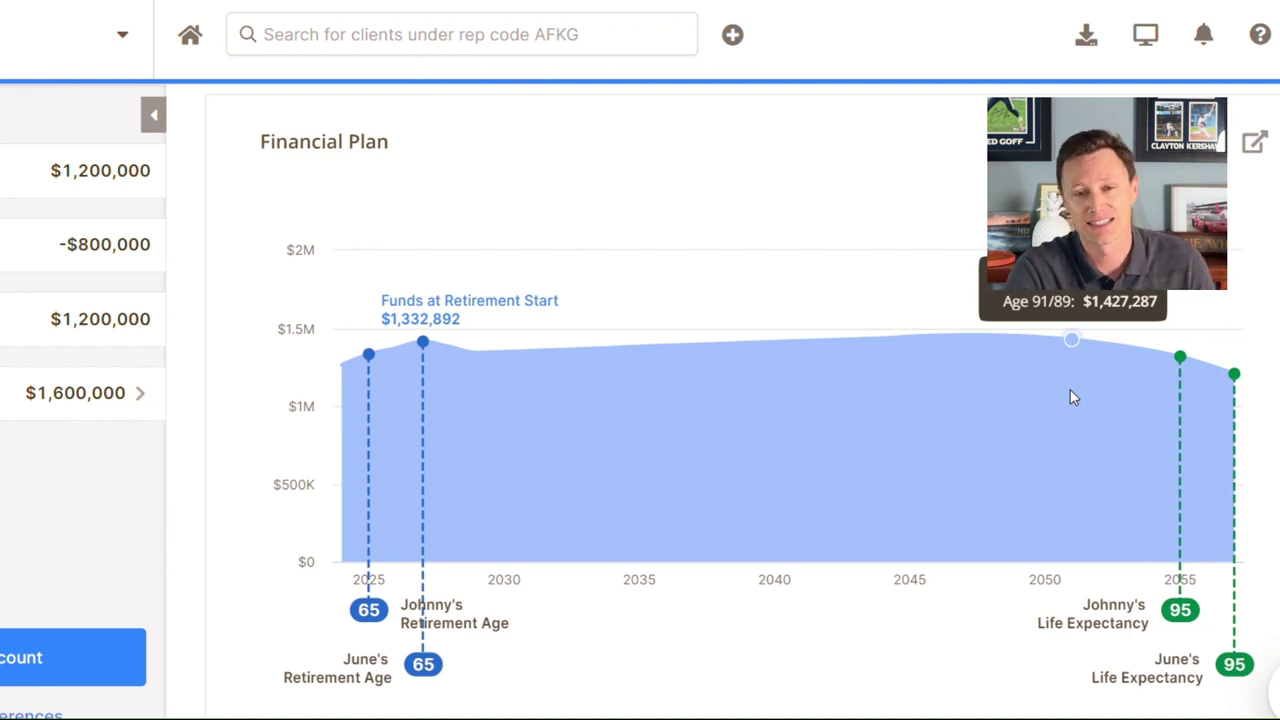
Open the detailed retirement plan from the financial plan chart and examine its Monte Carlo probability of success.
left_click(1255, 145)
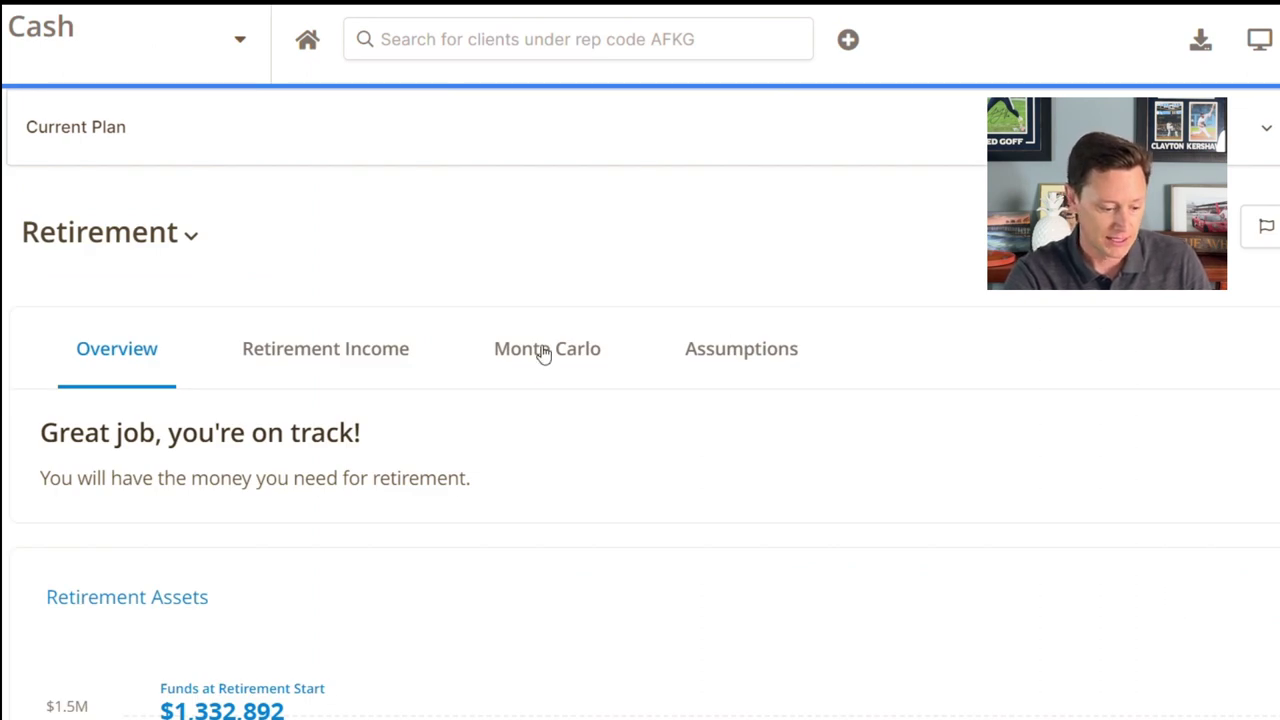
left_click(543, 355)
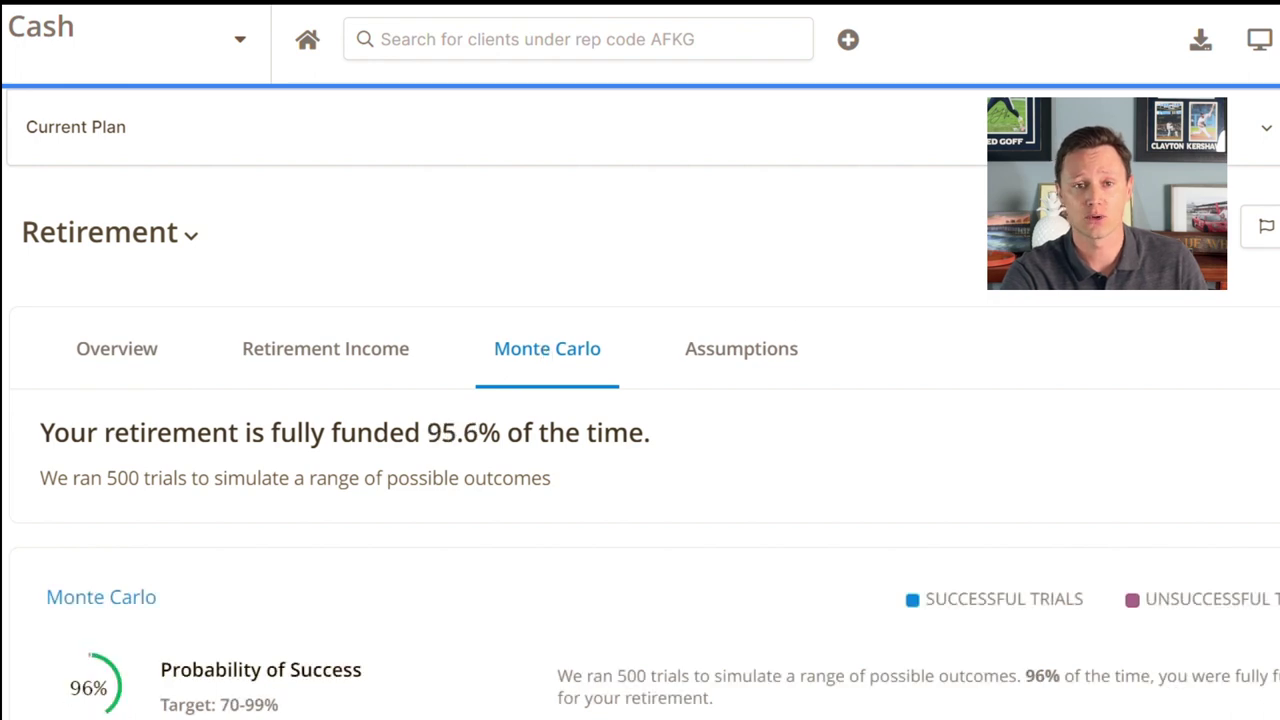
scroll(640, 400, "down", 5)
scroll(649, 406, "down", 1)
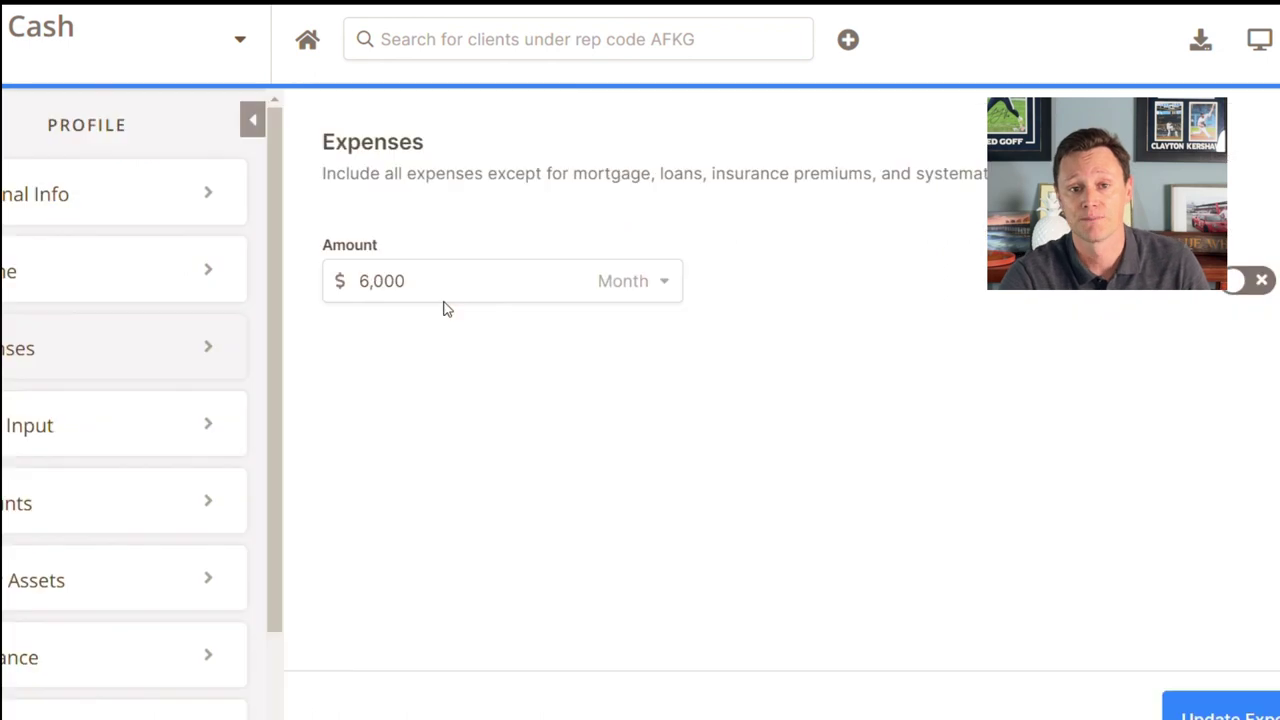
Set the living expenses in the client profile to $7,500 per month and update them.
left_click_drag(437, 284, 339, 283)
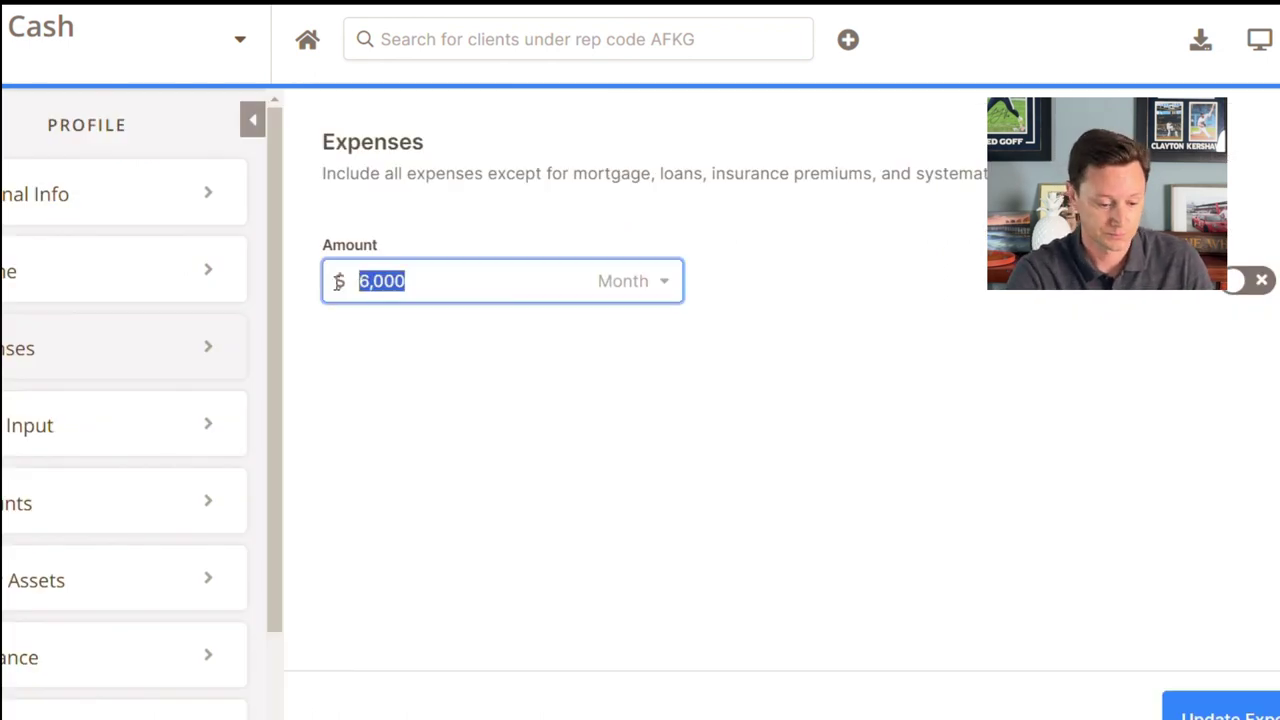
type("7500")
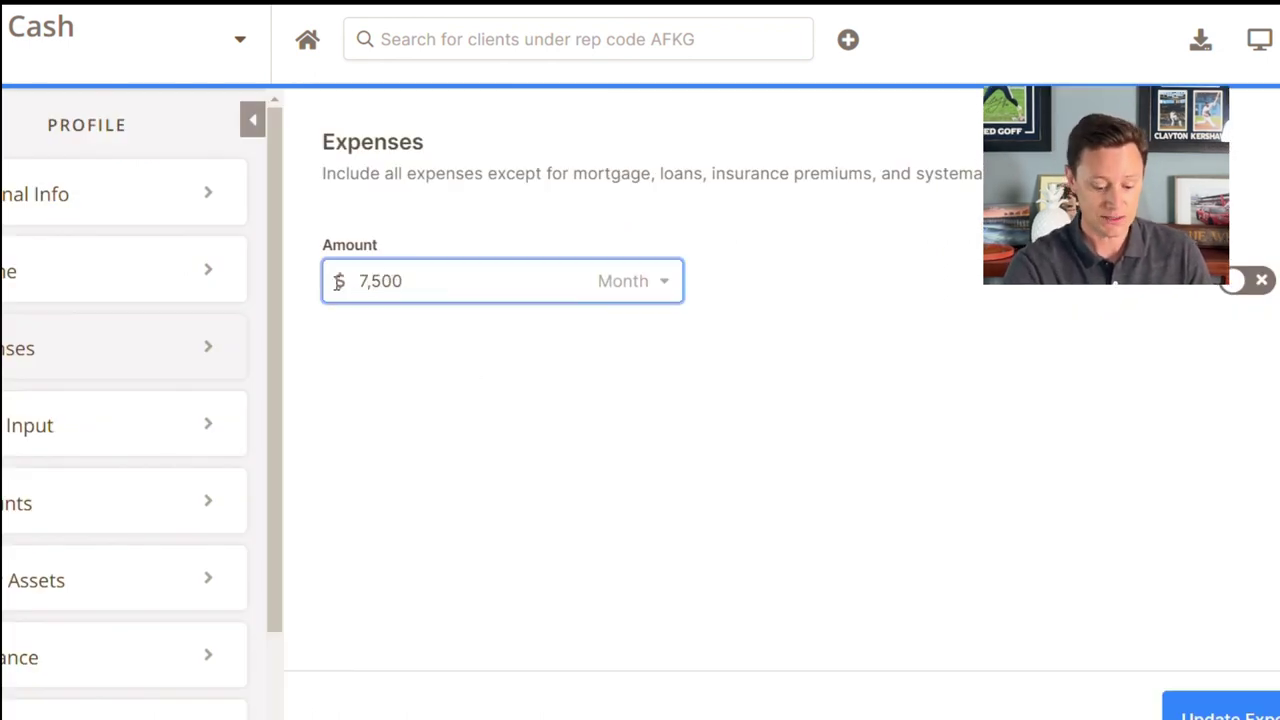
left_click(792, 414)
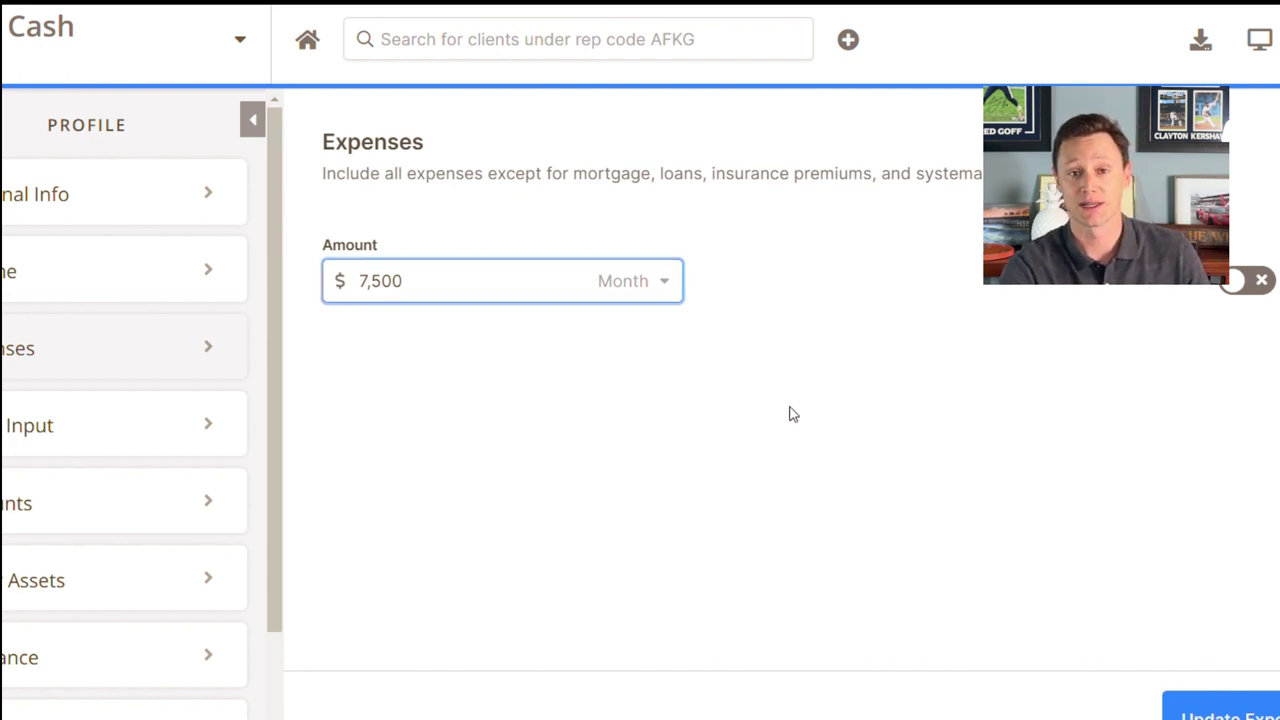
left_click(1216, 714)
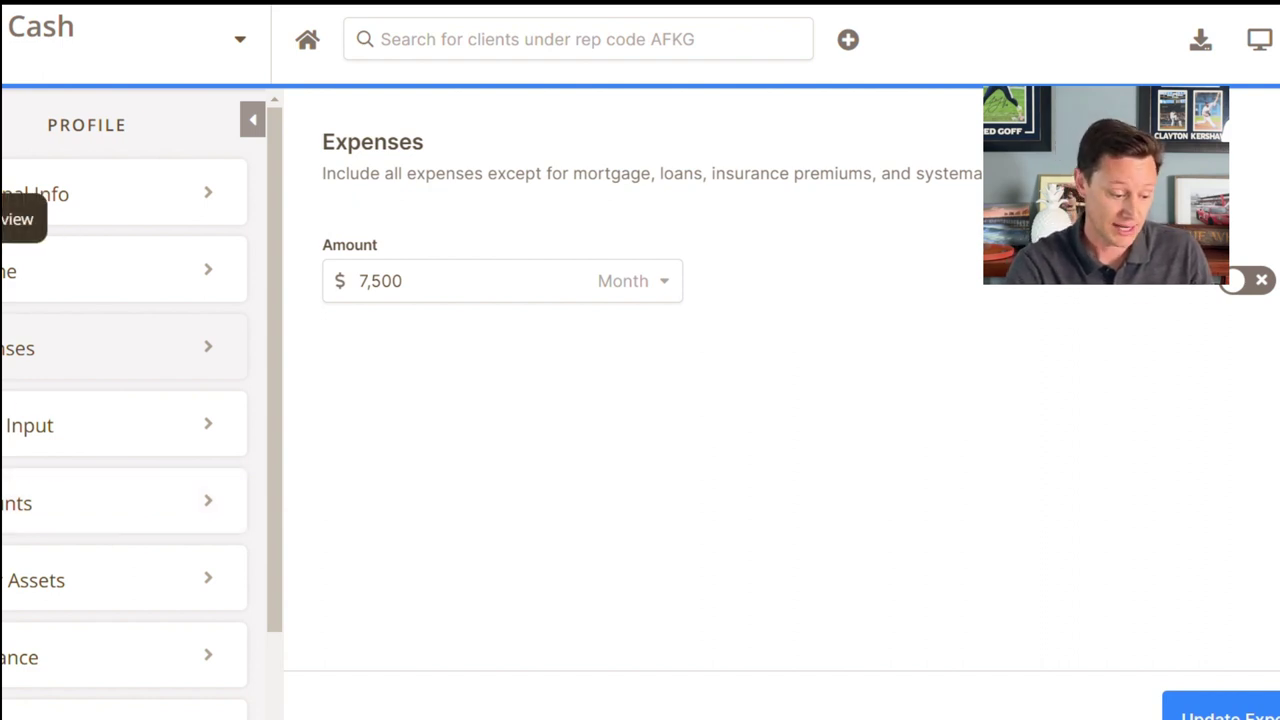
Return to the plan overview and examine how the financial plan chart projects the retirement funds.
left_click(1, 214)
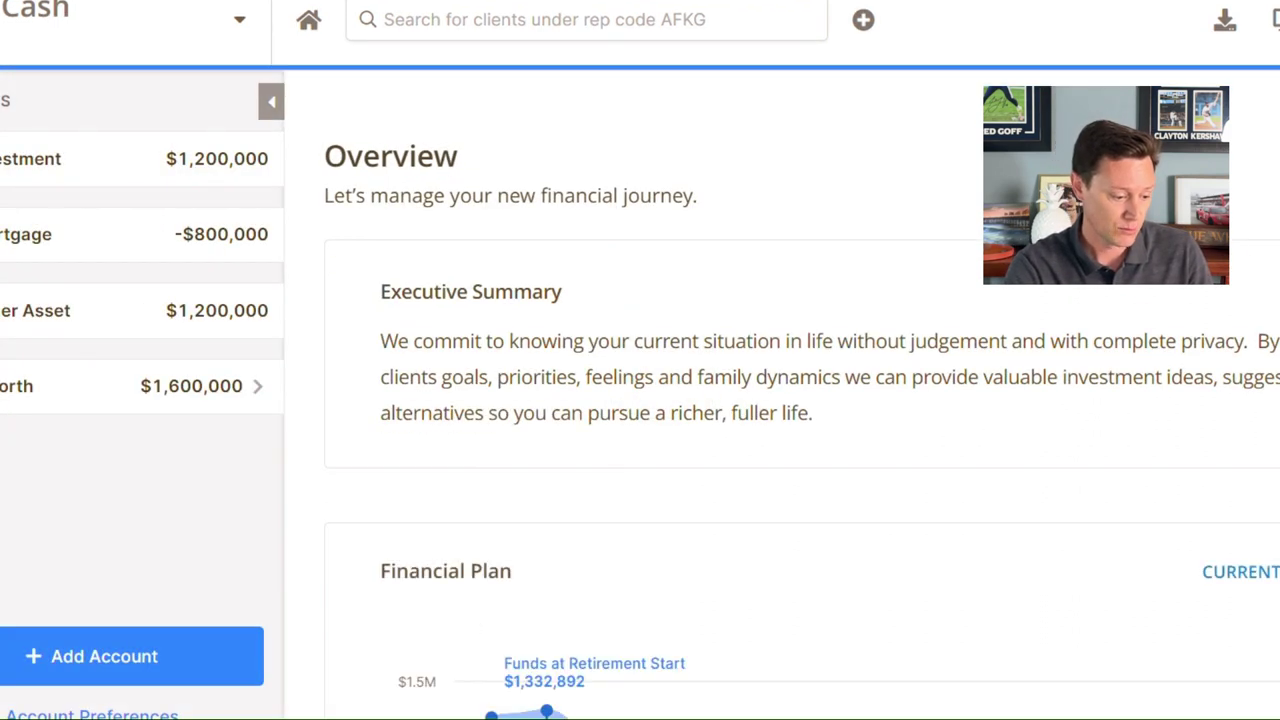
scroll(800, 400, "down", 2)
scroll(800, 400, "down", 3)
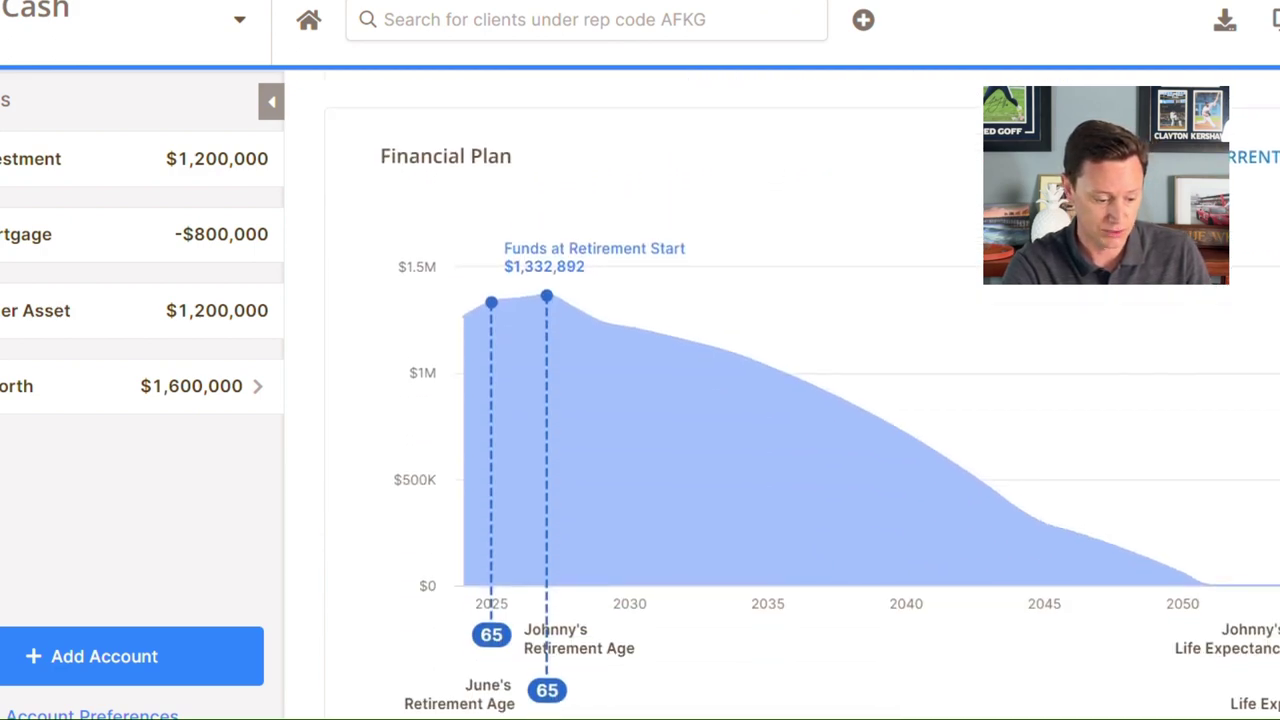
scroll(800, 400, "up", 2)
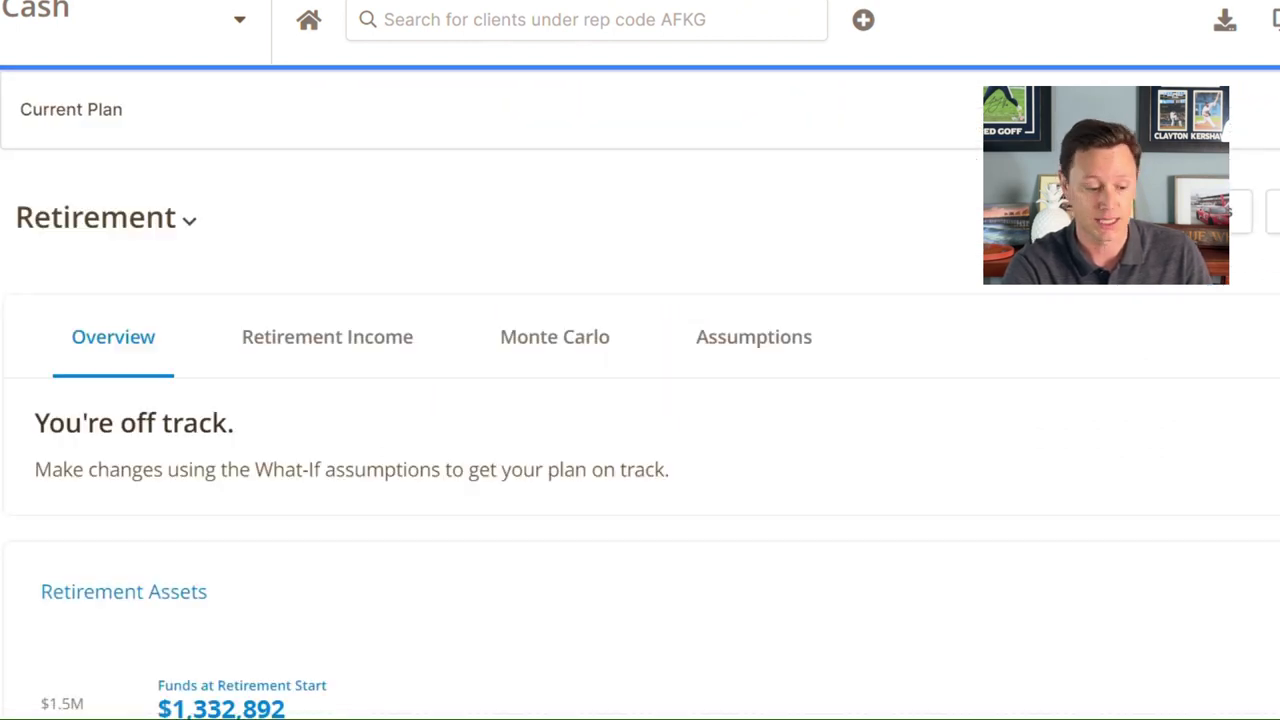
Examine the Monte Carlo probability of success and trial chart for the $7,500 monthly expense scenario.
left_click(554, 336)
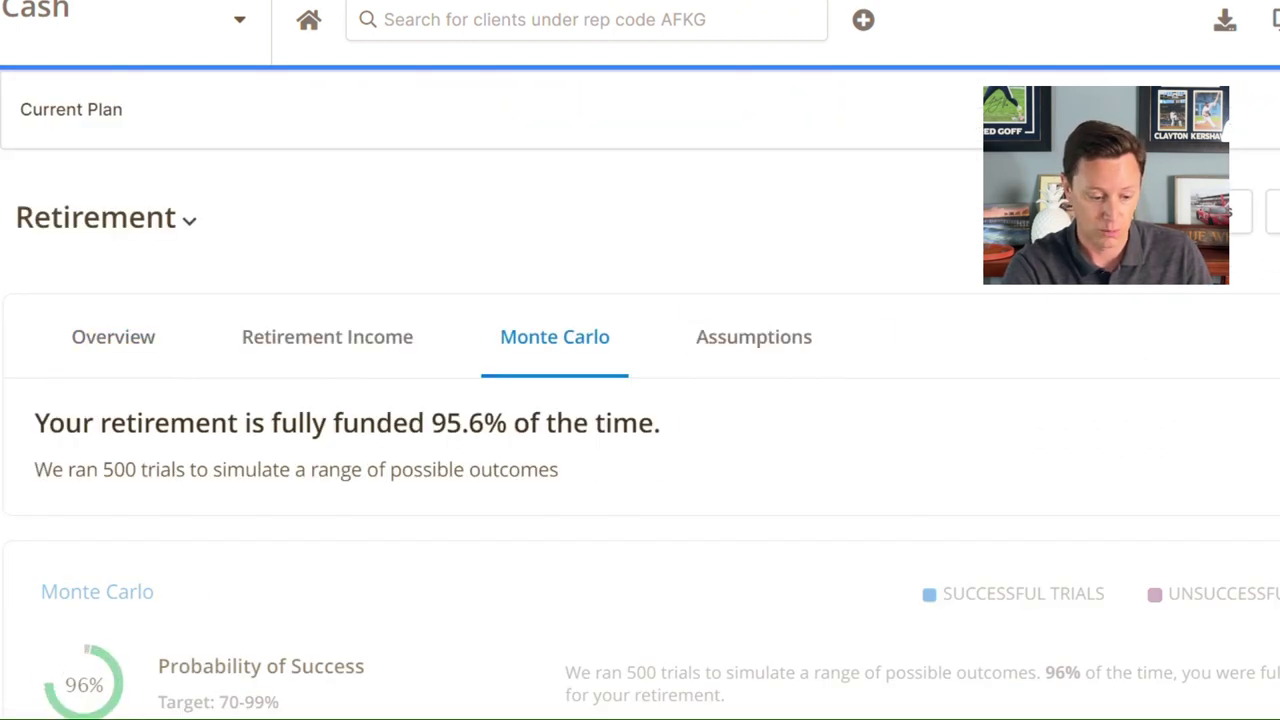
scroll(554, 336, "down", 2)
scroll(640, 400, "down", 2)
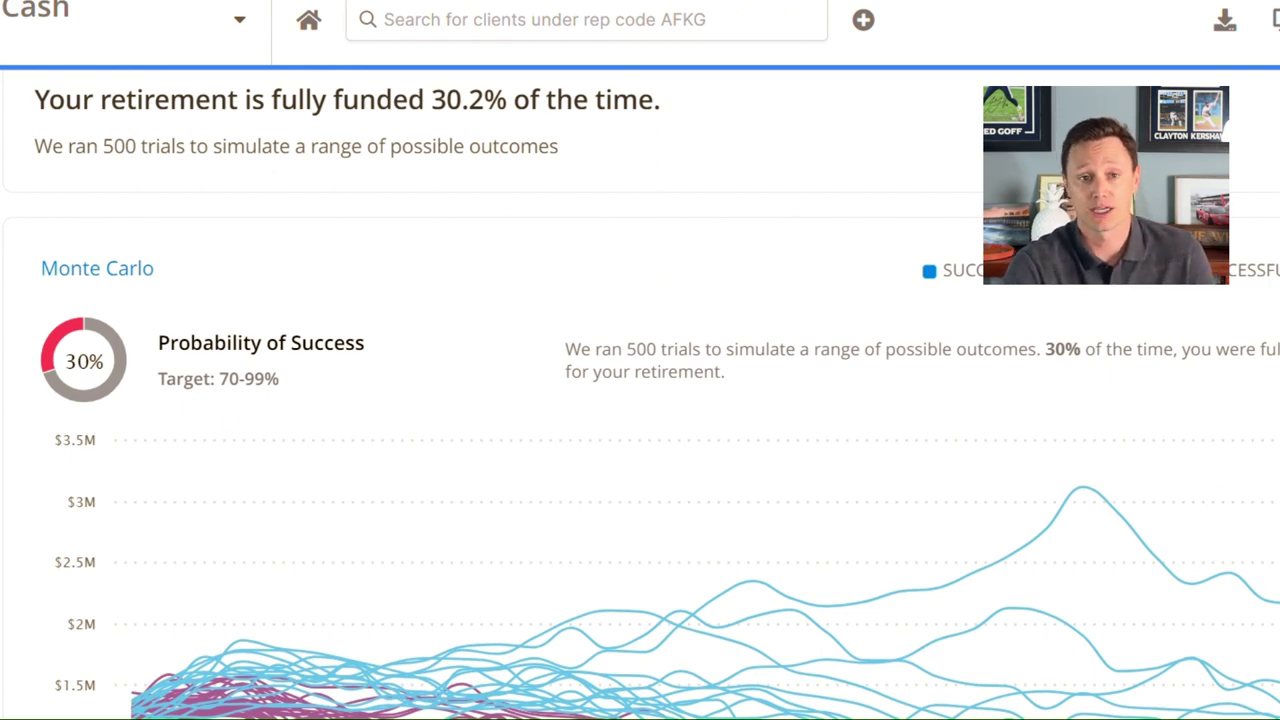
Open the Cash Flow report and inspect the individual jobs that make up Employment Incomes.
left_click(55, 221)
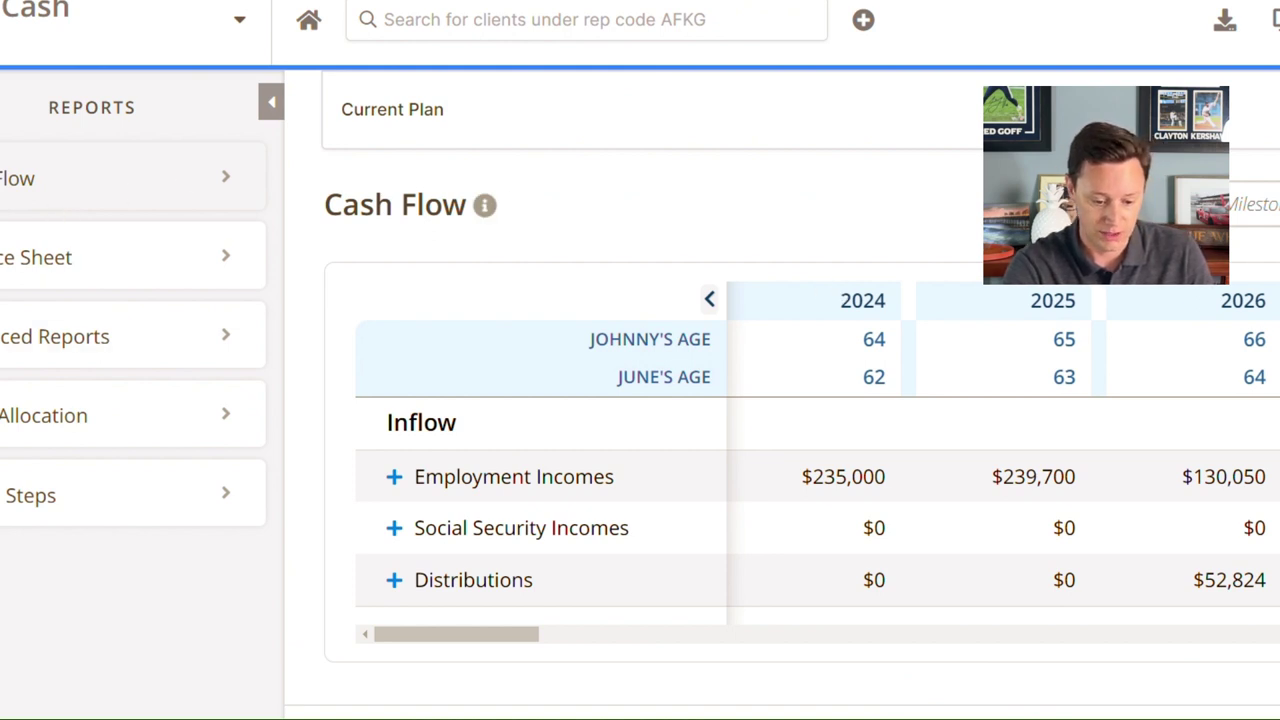
scroll(817, 511, "down", 1)
scroll(817, 511, "up", 1)
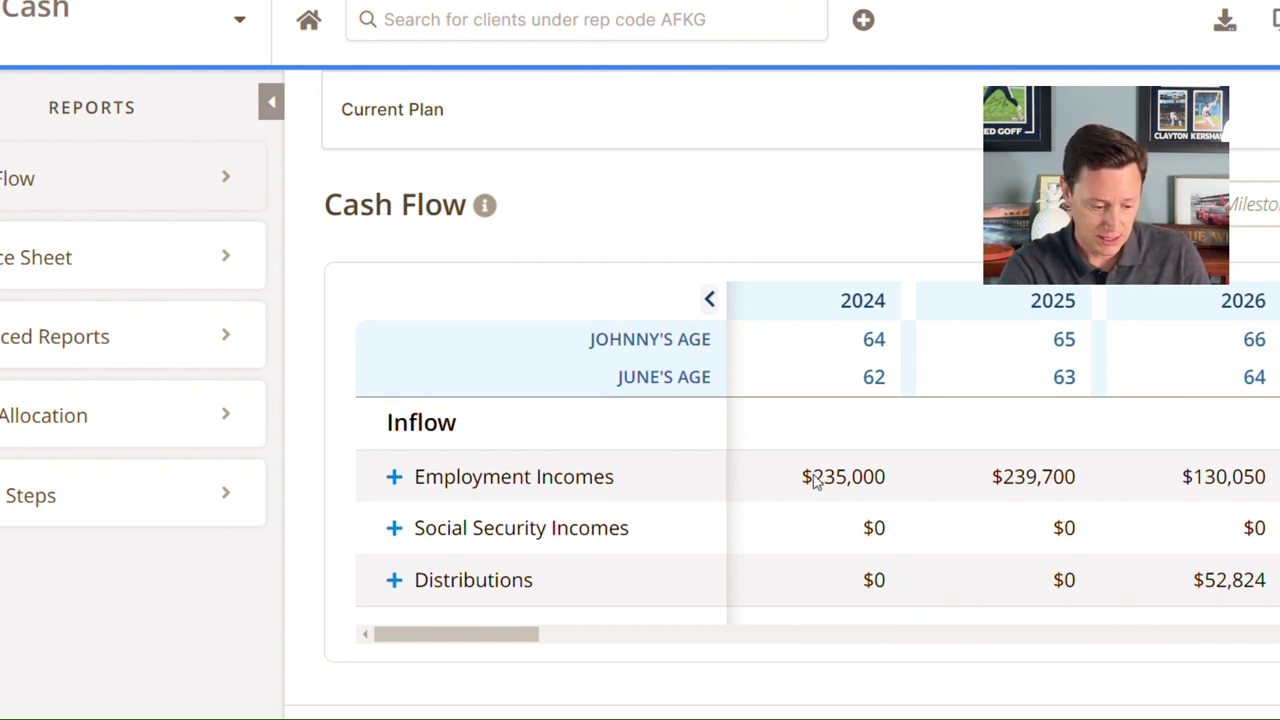
left_click(394, 479)
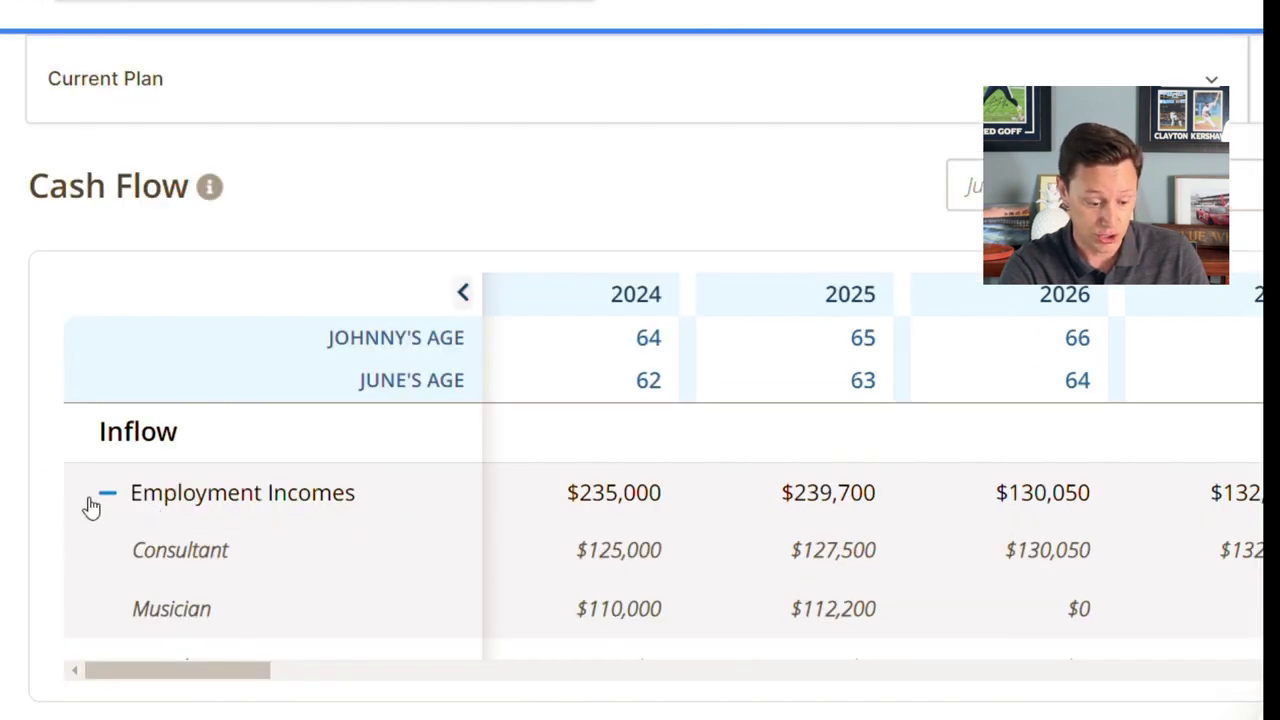
left_click(106, 497)
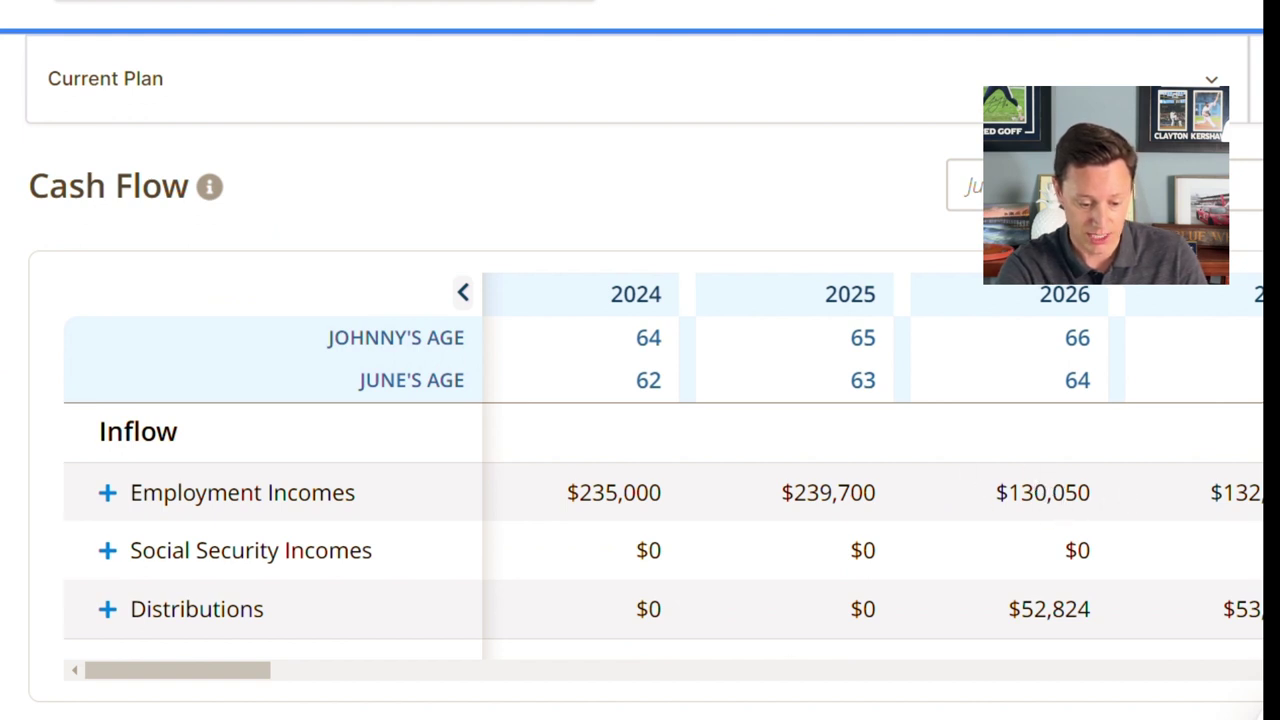
Examine the Cash Flow report's total inflows and its tax, liability and living expense outflows, including inflows for 2027 to 2029.
scroll(664, 531, "down", 2)
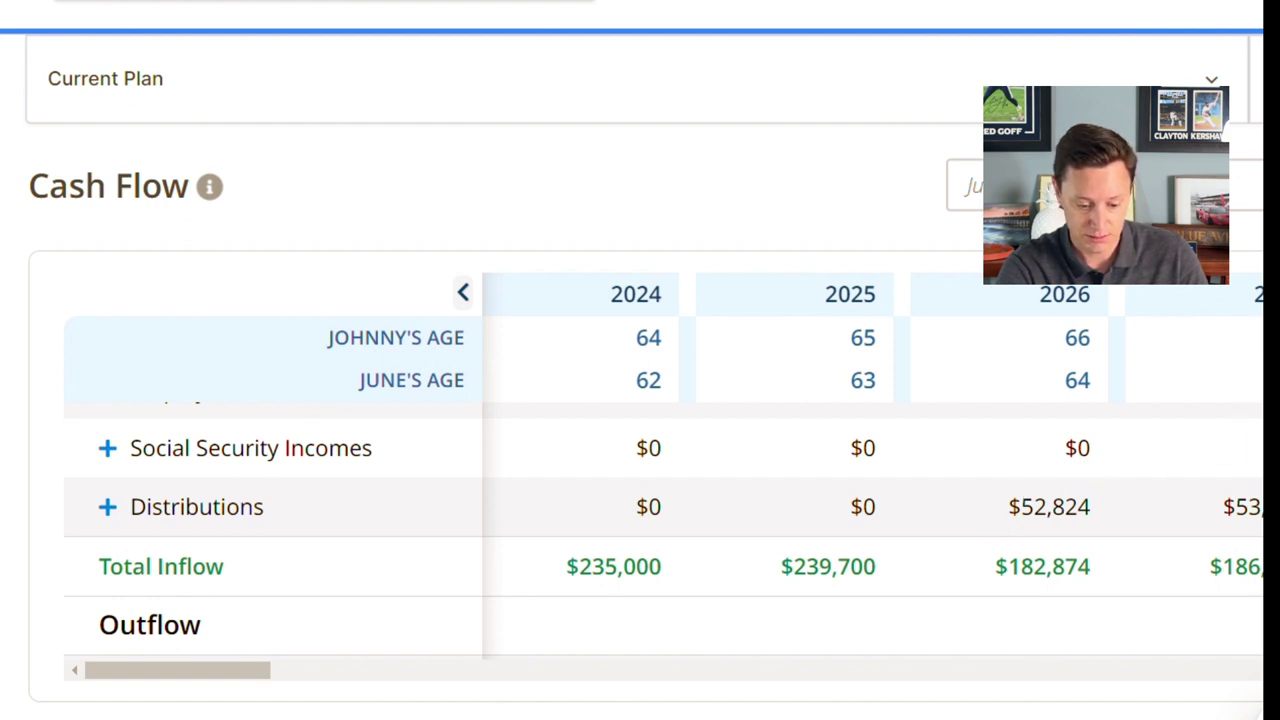
scroll(1228, 505, "down", 3)
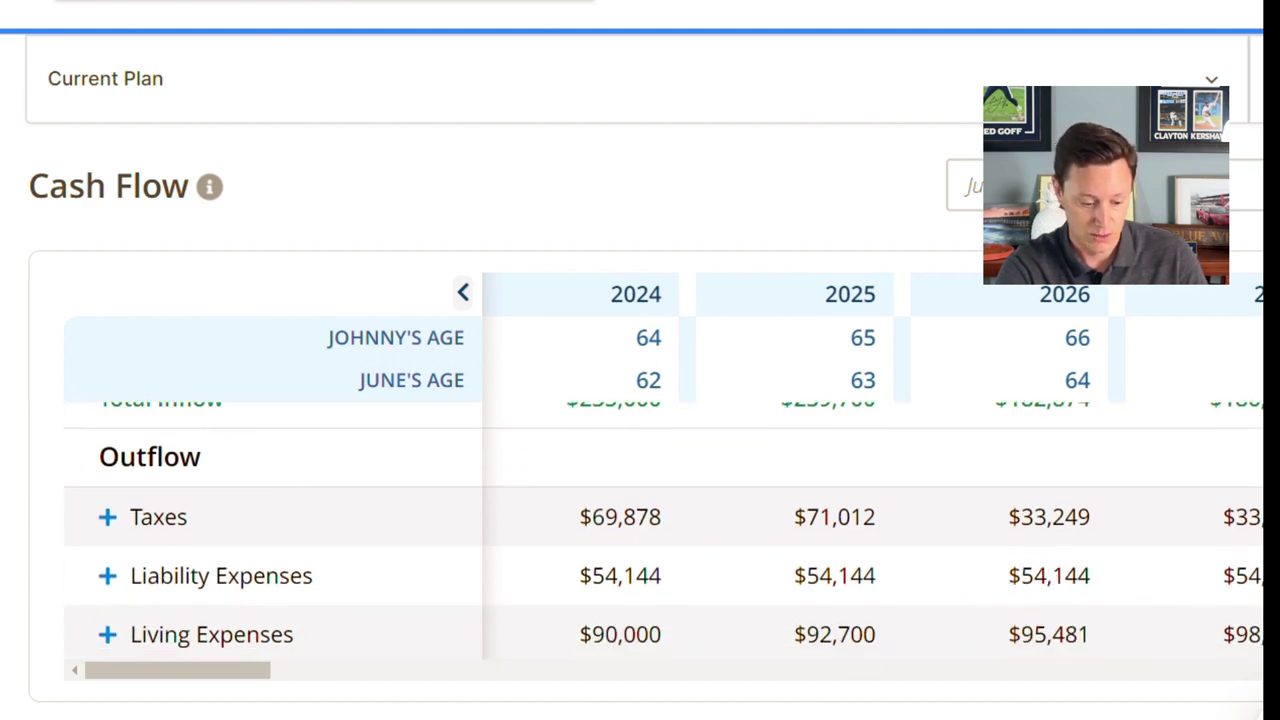
scroll(664, 530, "down", 1)
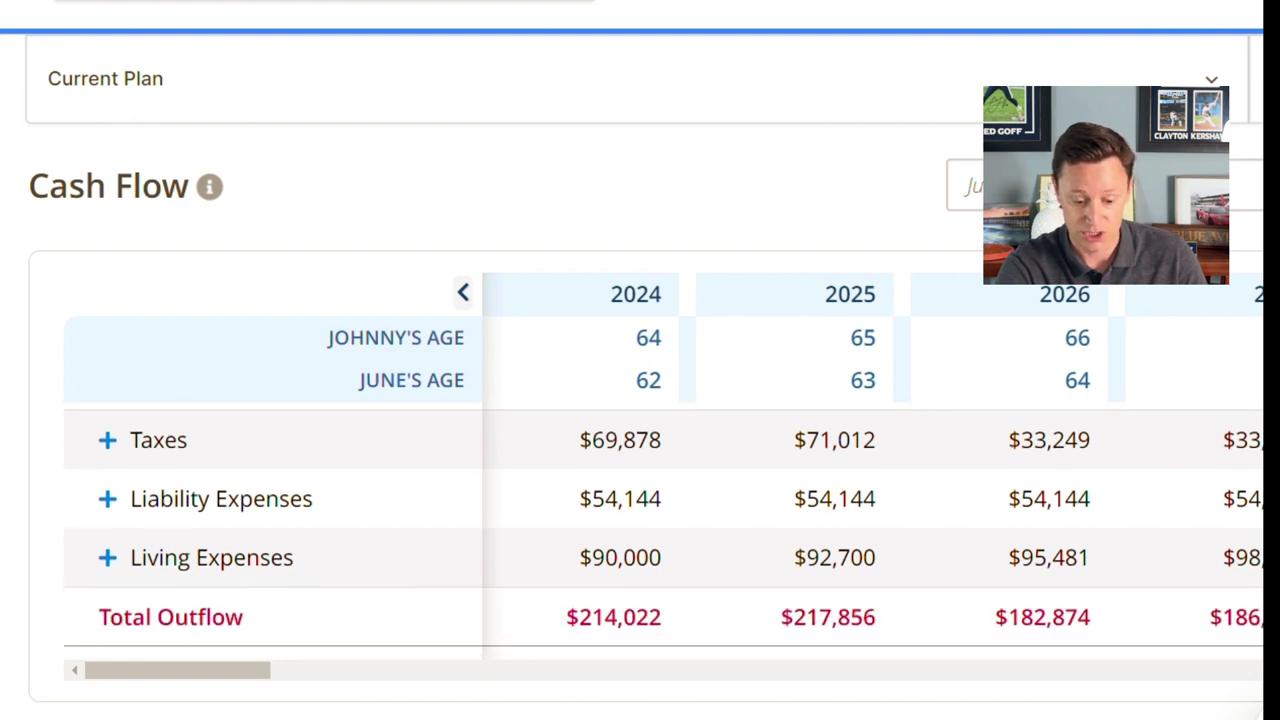
scroll(664, 530, "up", 4)
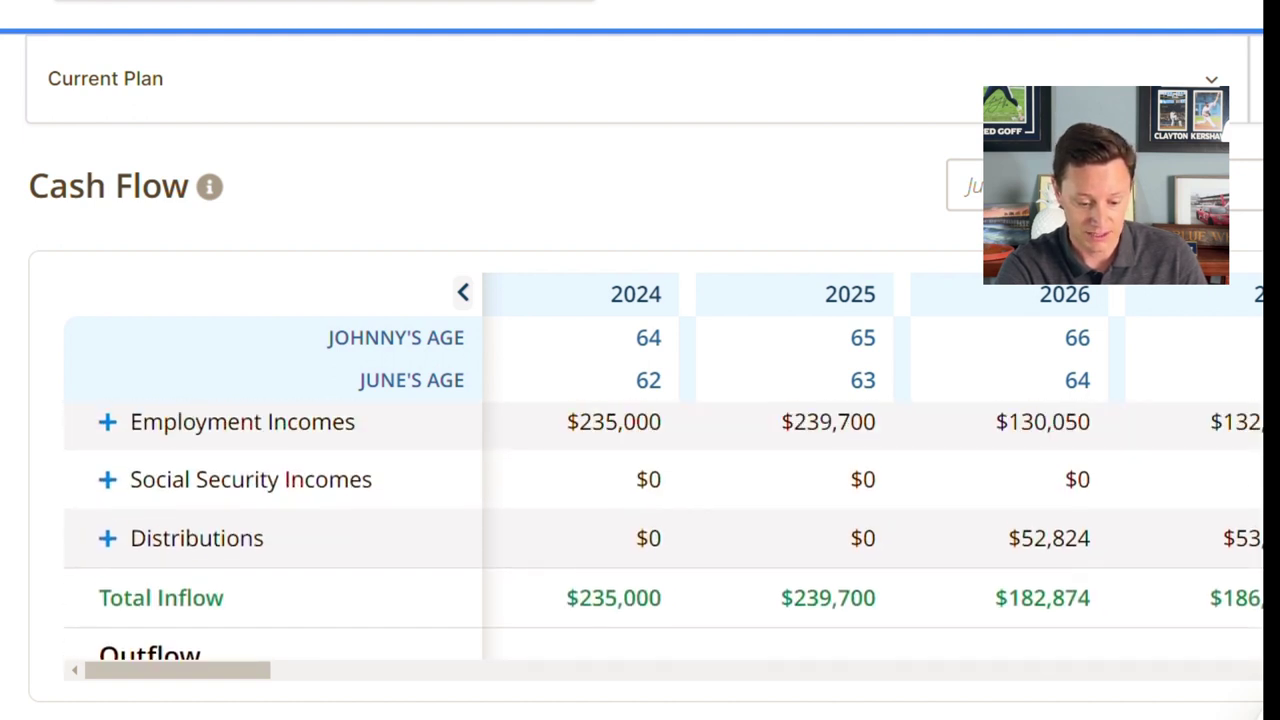
left_click_drag(222, 678, 314, 677)
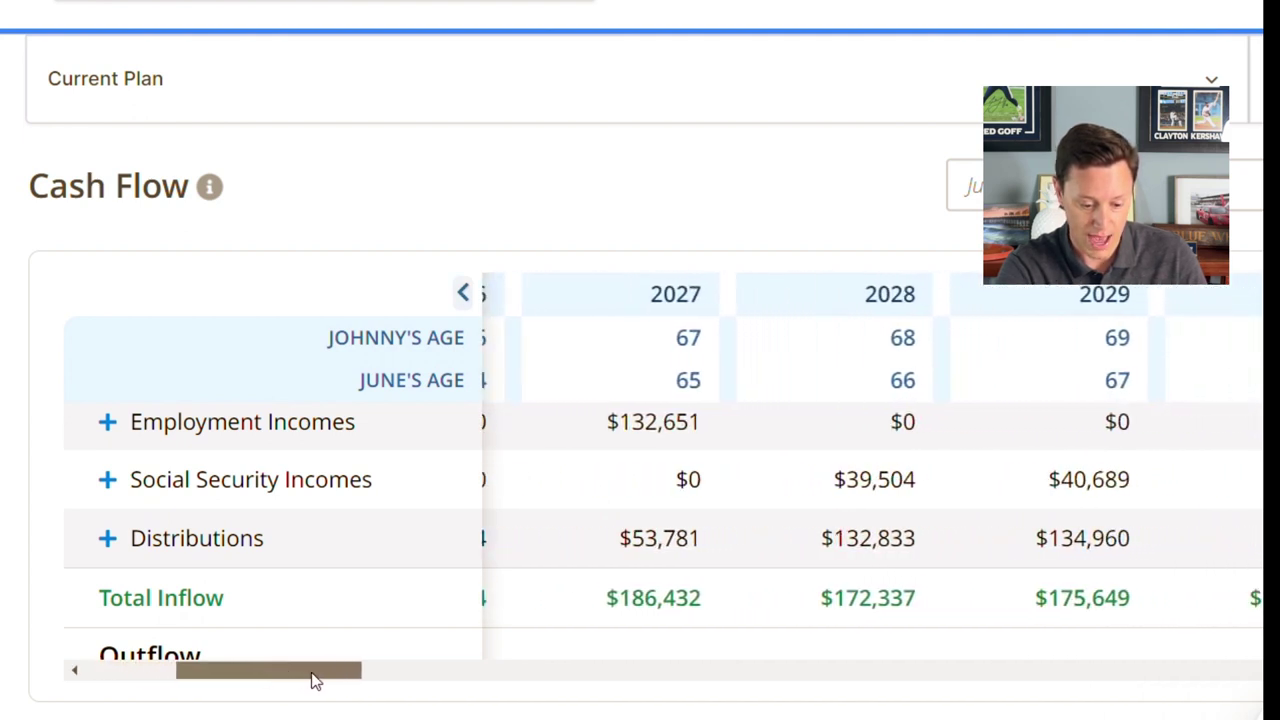